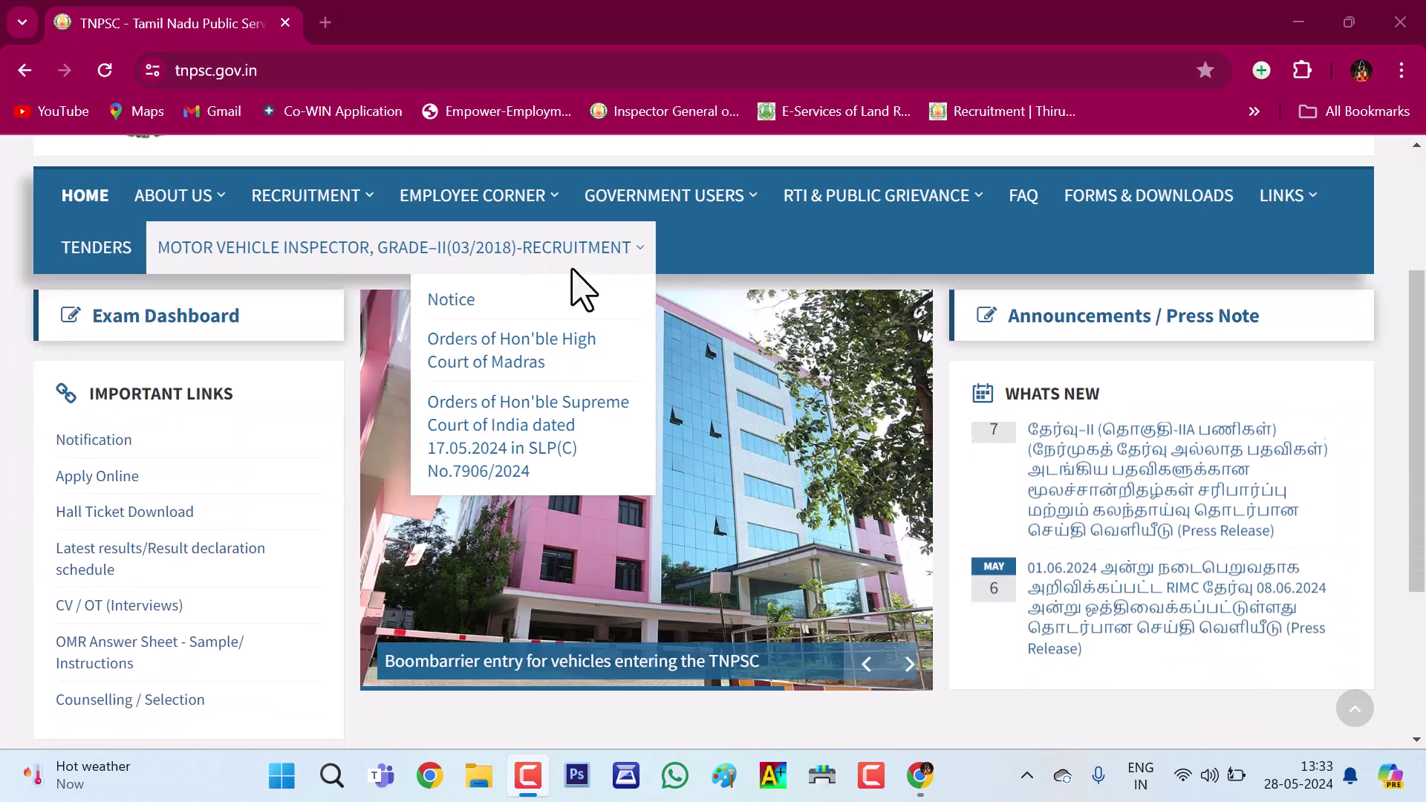
- Open the external hall ticket download site from the homepage's important links, accept leaving the site, and go to the permanent registration details page
scroll(560, 265, "up", 3)
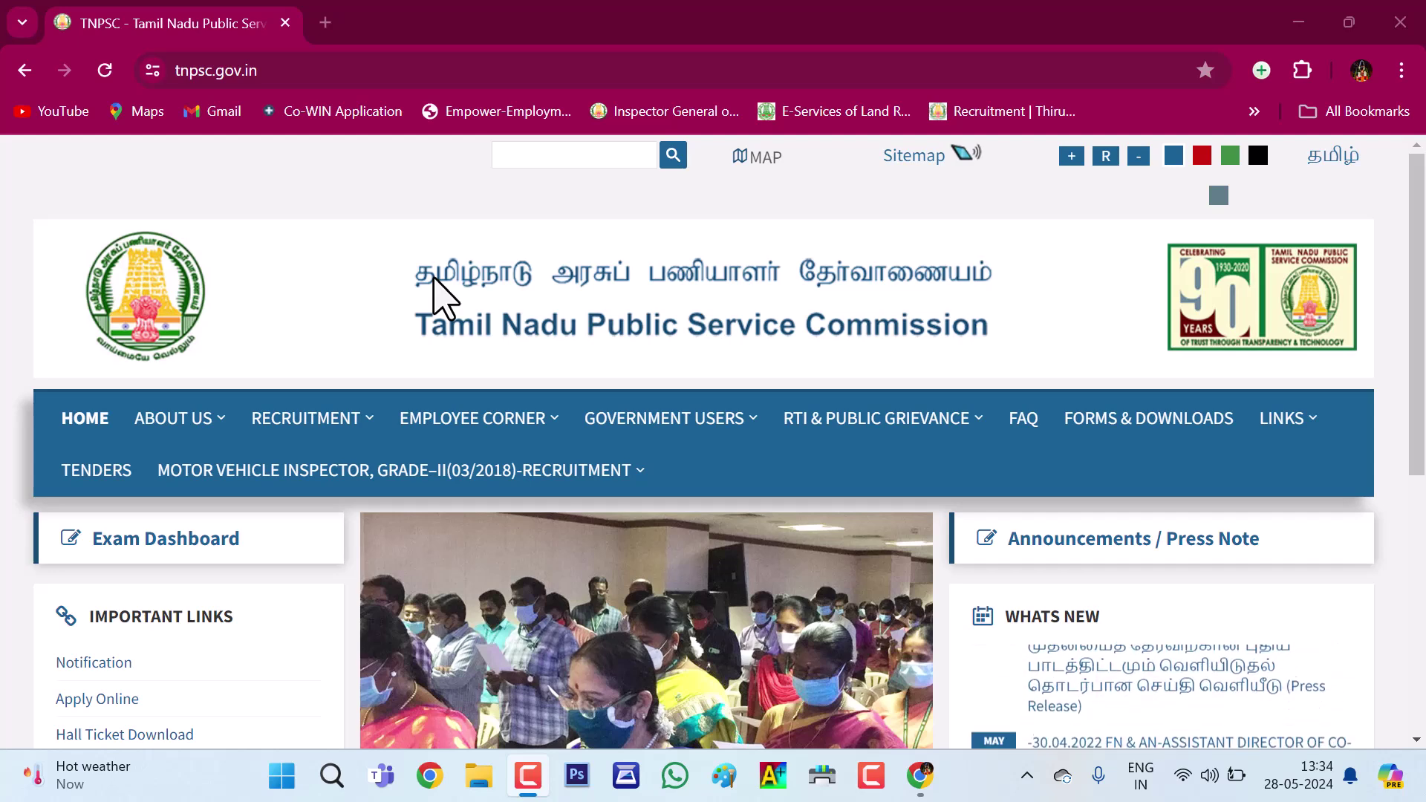
scroll(461, 297, "down", 3)
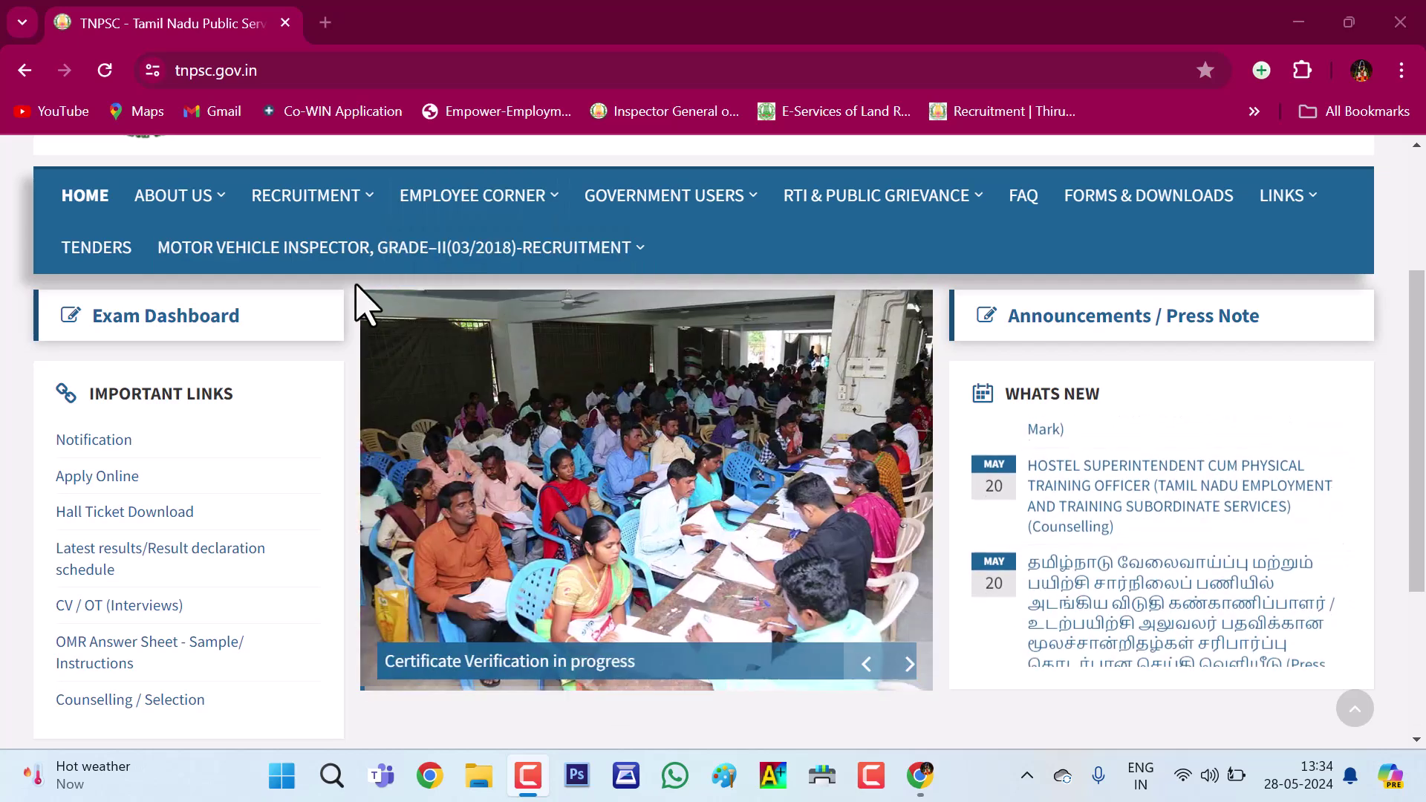
scroll(356, 305, "down", 1)
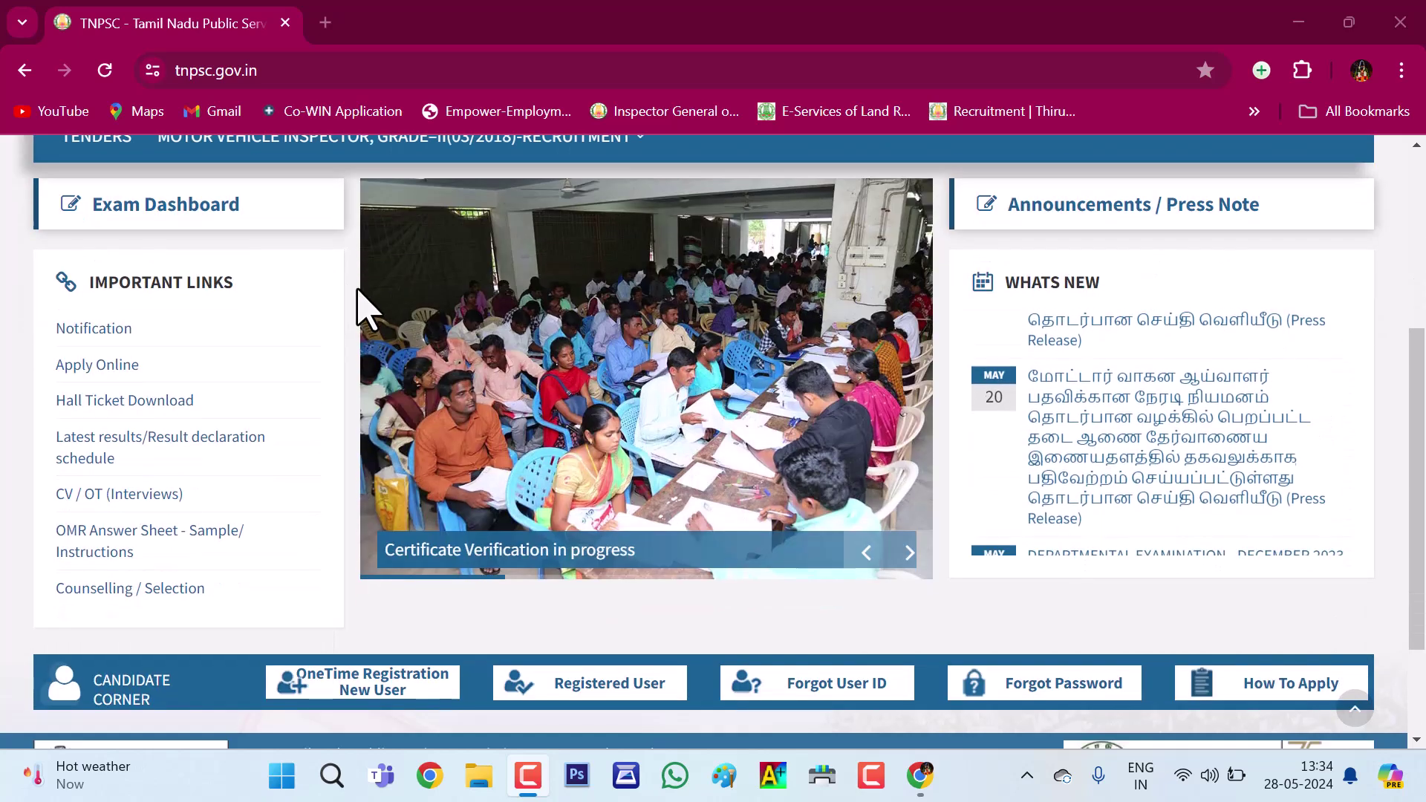
scroll(350, 299, "up", 3)
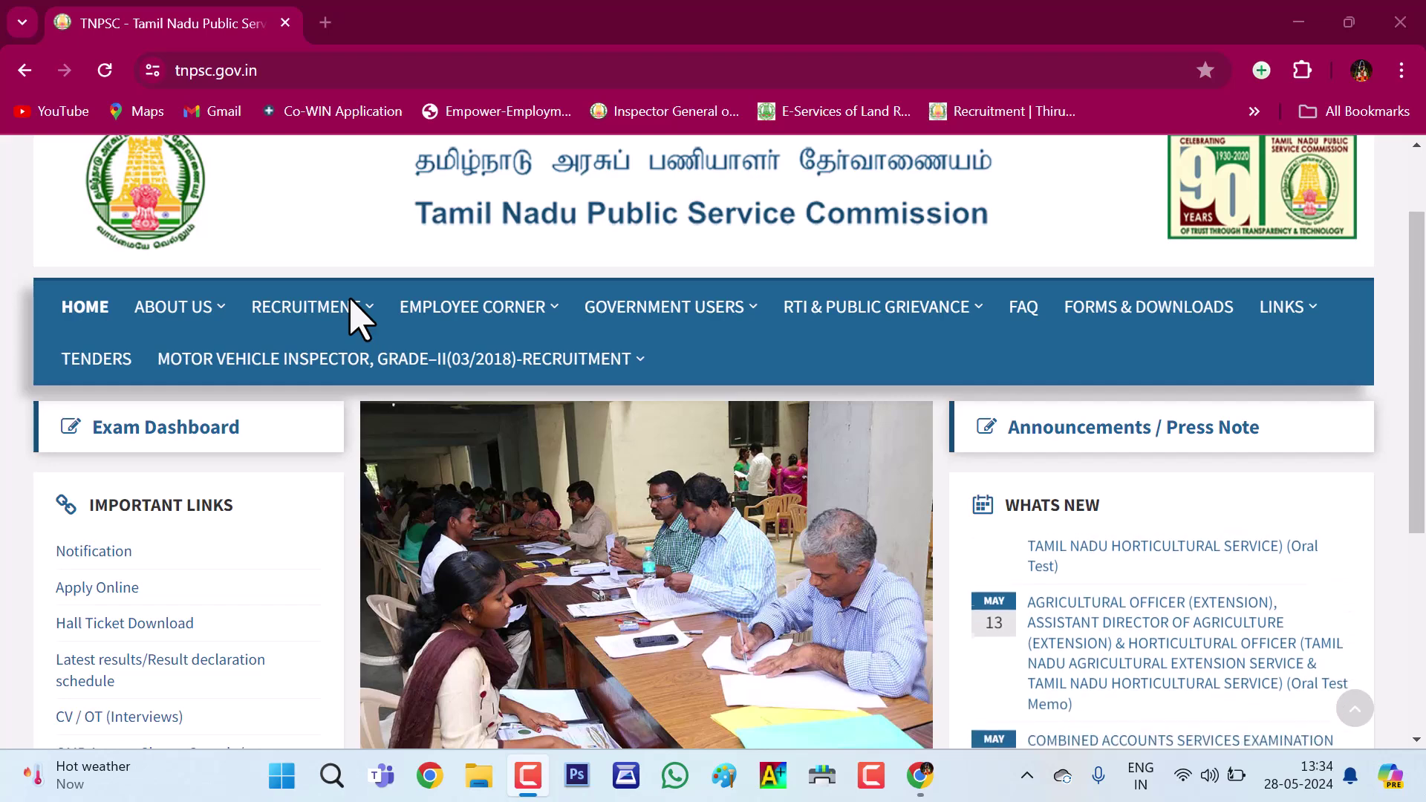
scroll(359, 243, "down", 1)
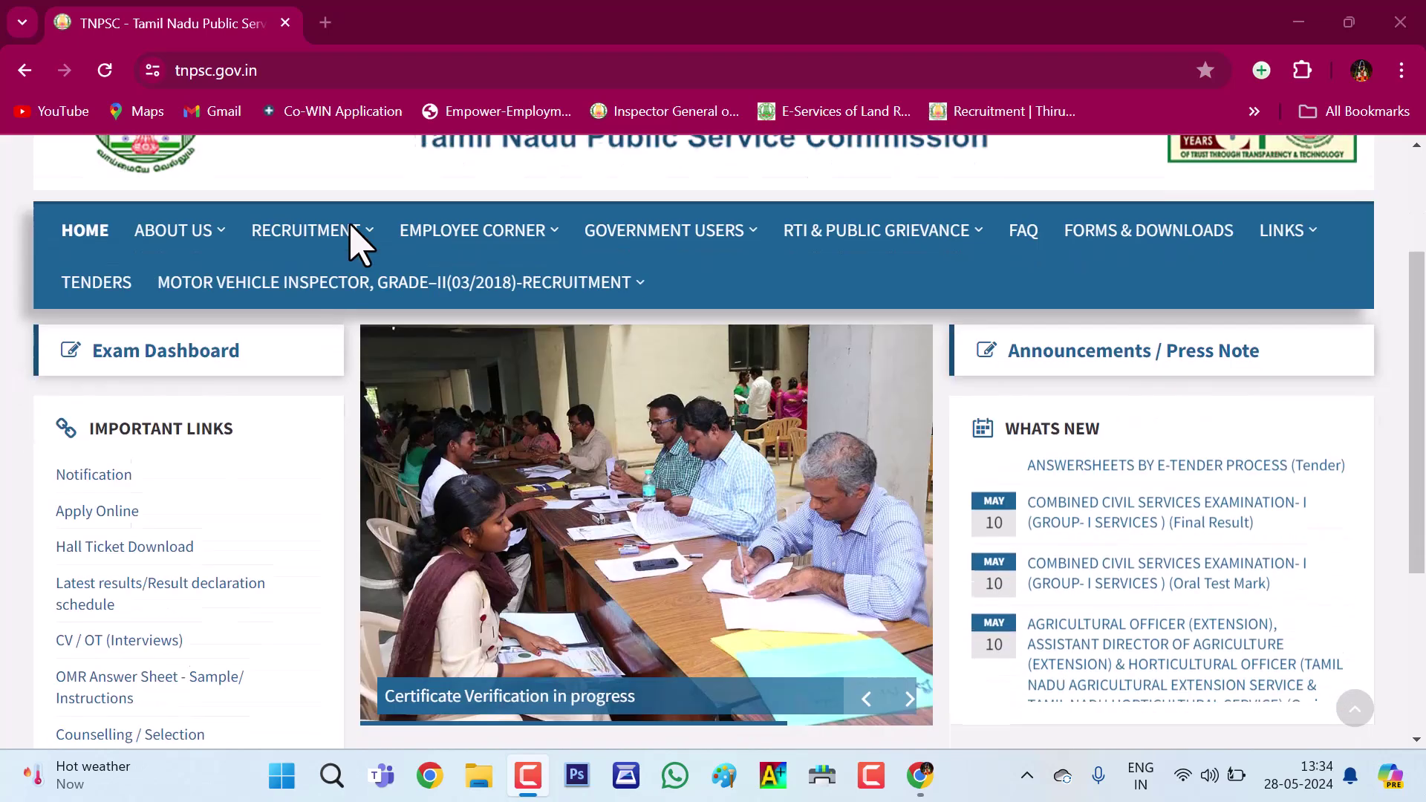
scroll(351, 240, "down", 3)
scroll(350, 309, "up", 1)
scroll(341, 289, "up", 1)
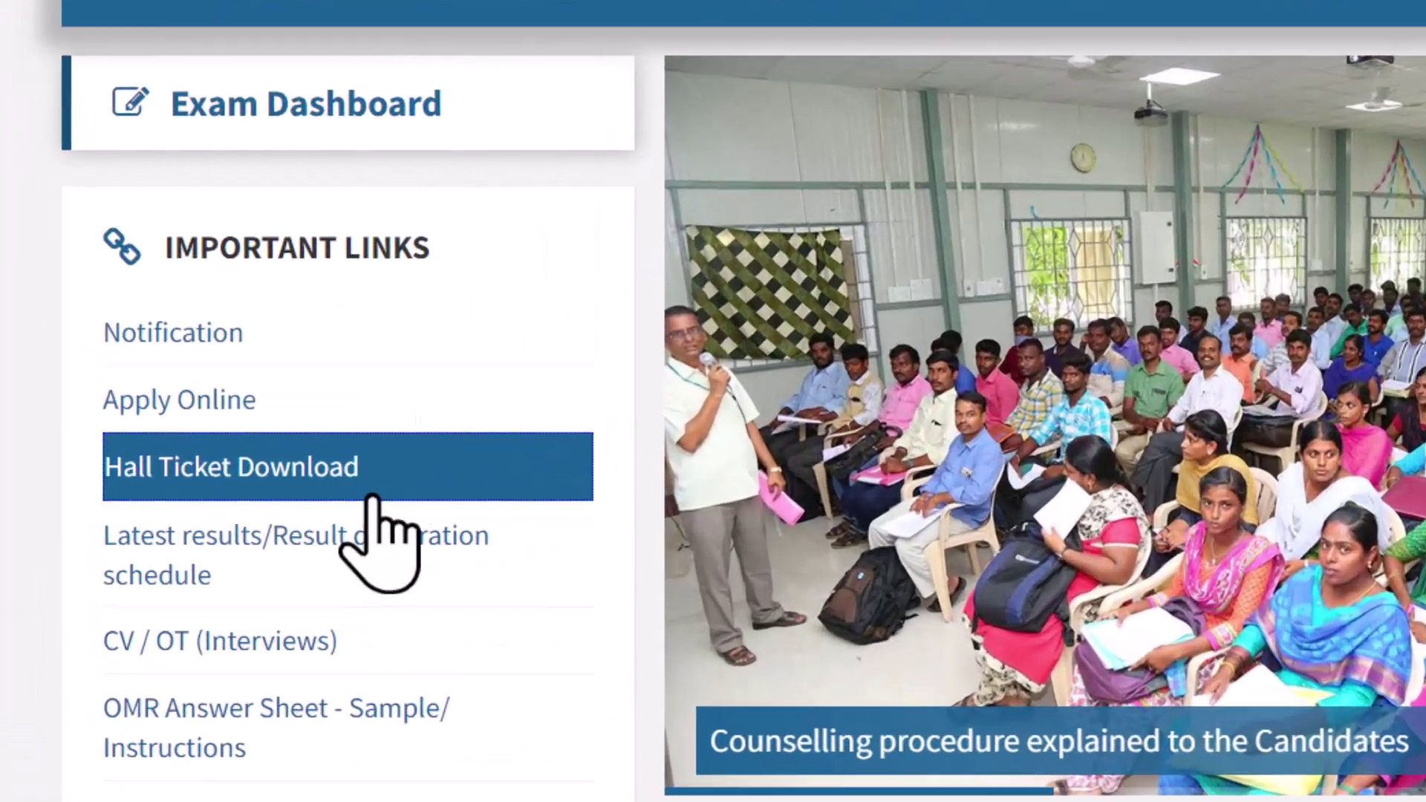
left_click(199, 487)
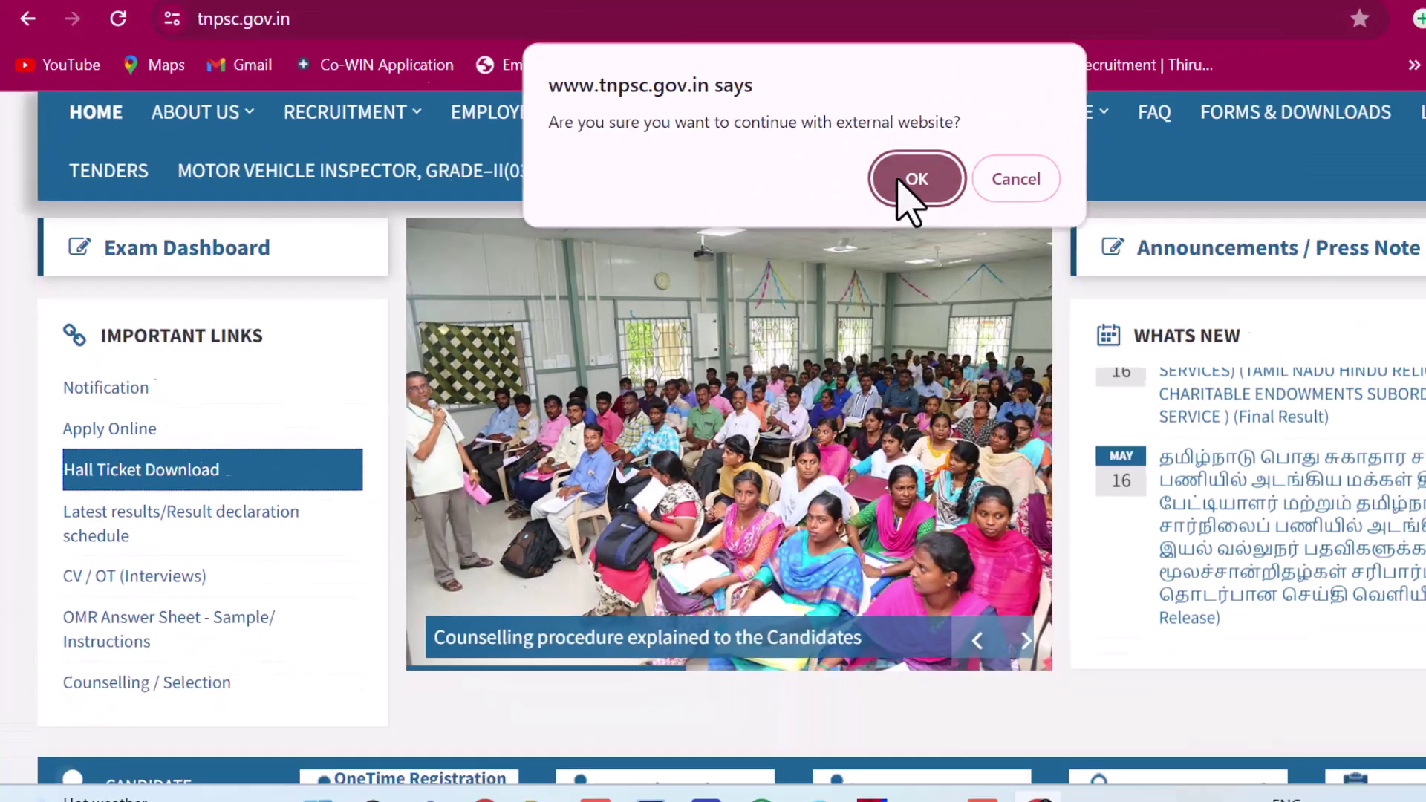
left_click(914, 182)
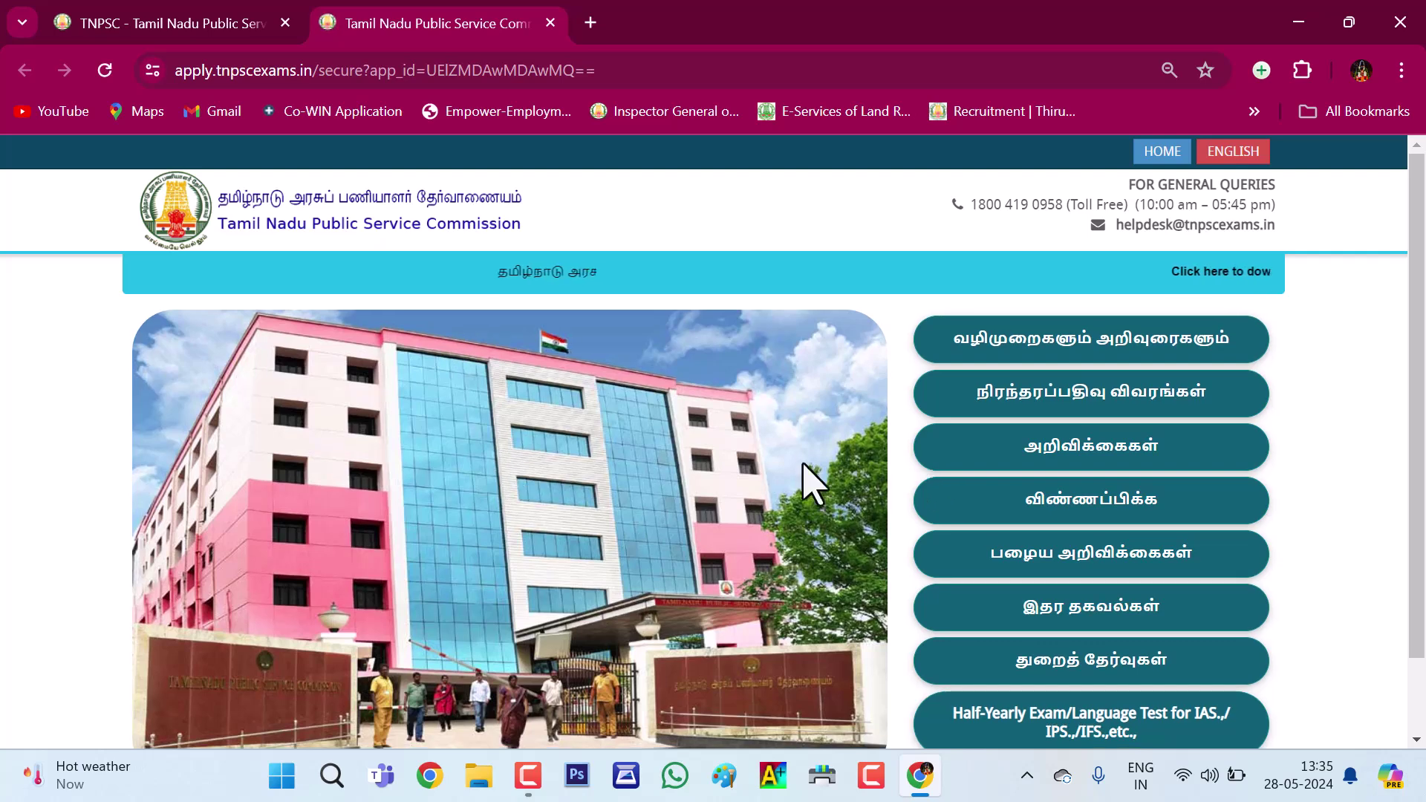
left_click(1069, 396)
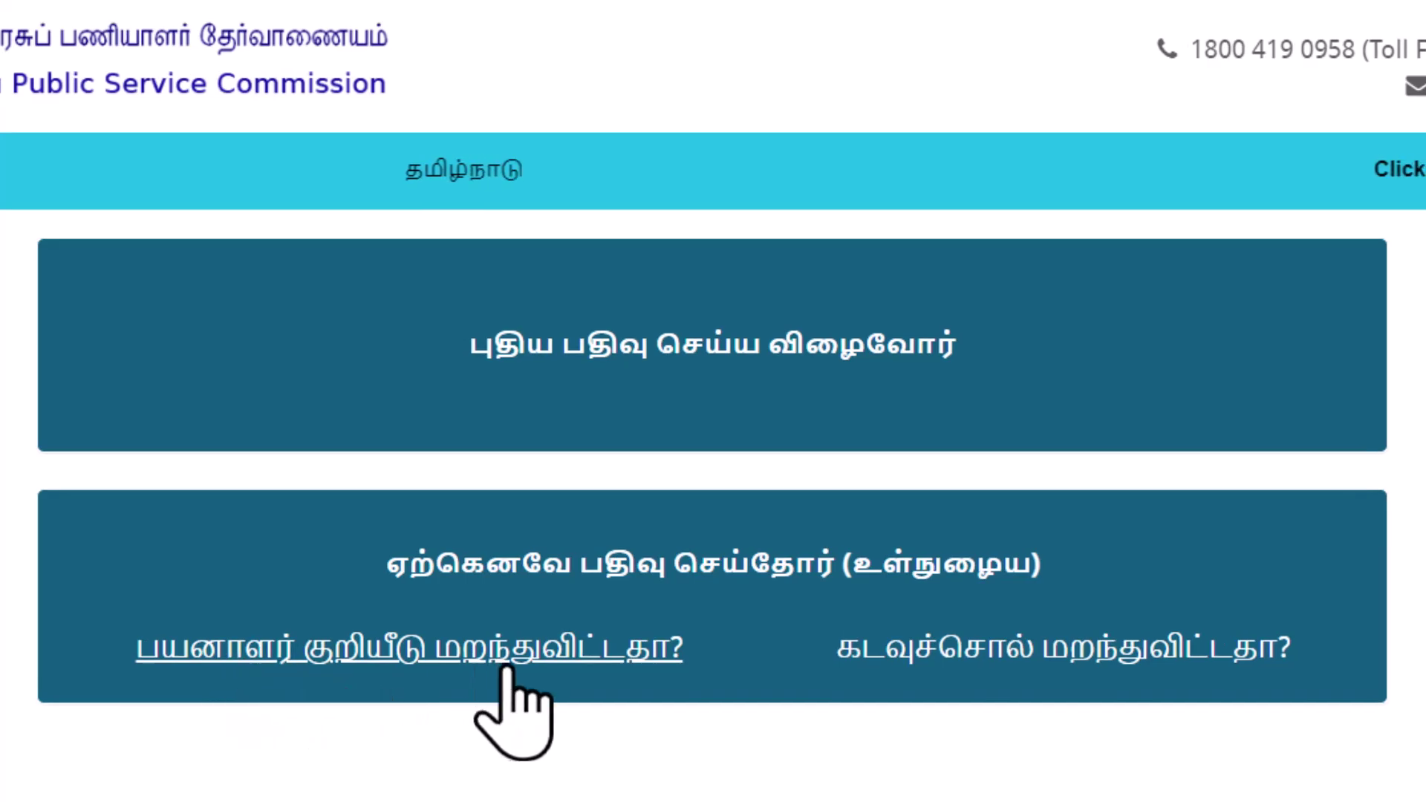
- Look over the forgotten user ID form and its identification options, and close the form again
left_click(500, 667)
left_click(374, 416)
left_click(483, 388)
left_click_drag(198, 319, 750, 320)
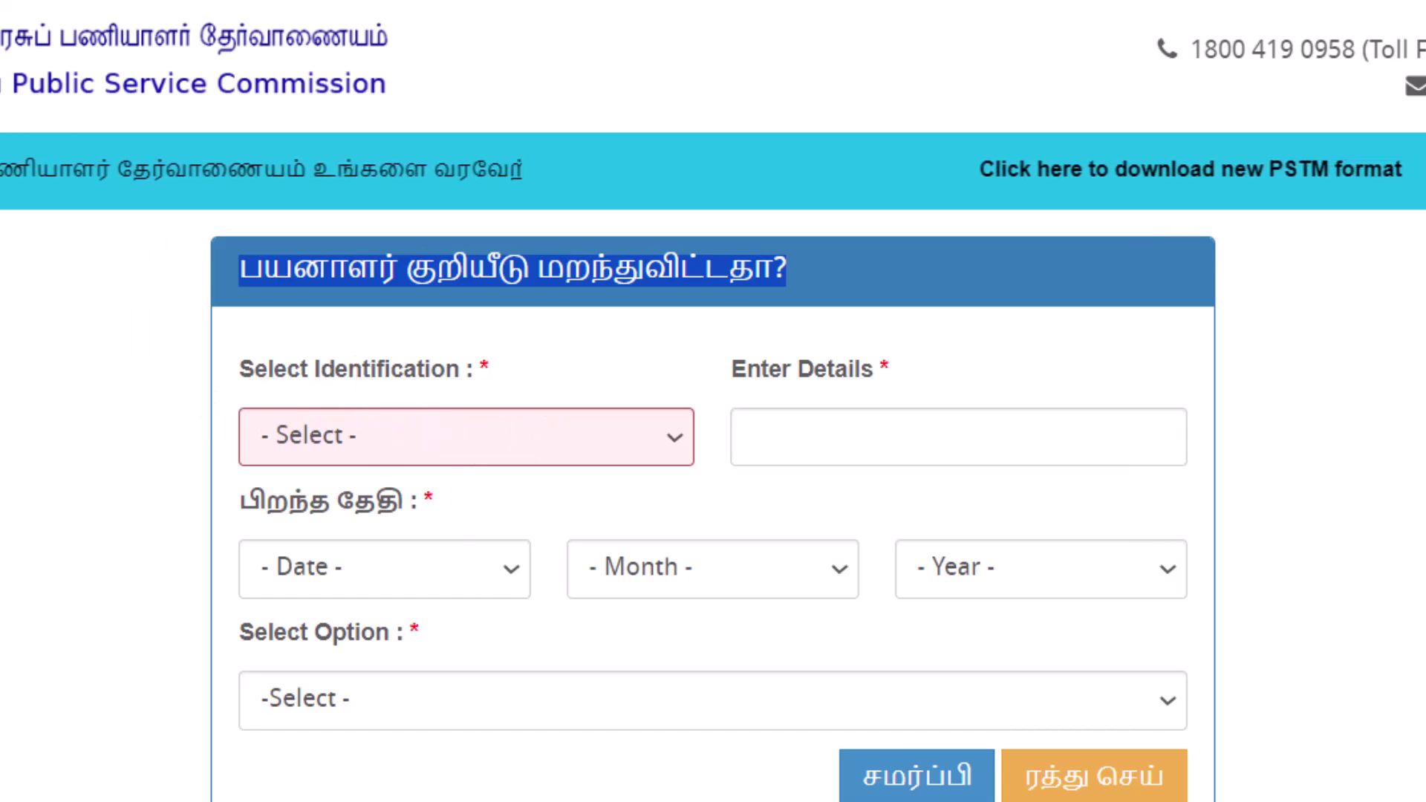
left_click(1055, 773)
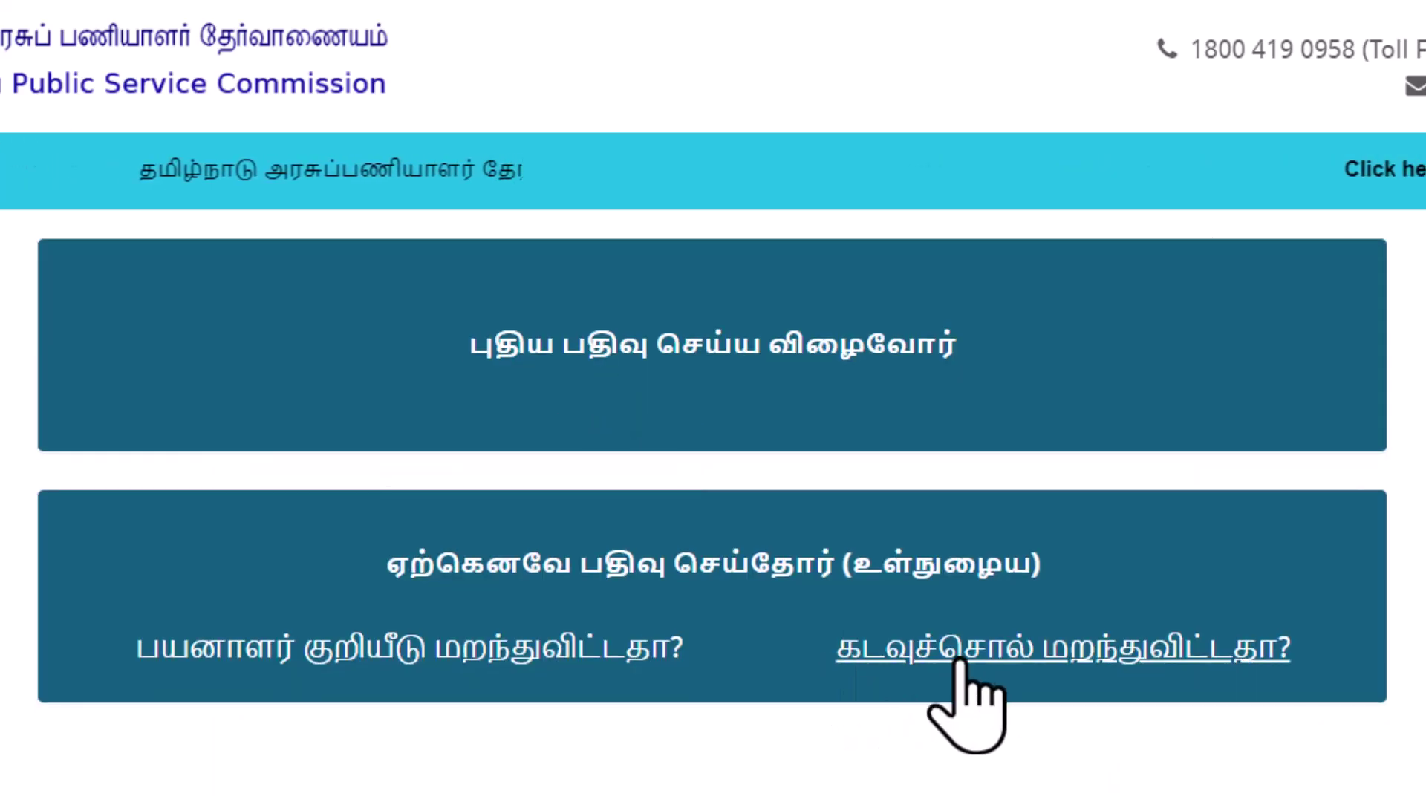
- Open the forgotten password form and choose Registered Mobile as the mode to receive the reset link
left_click(959, 663)
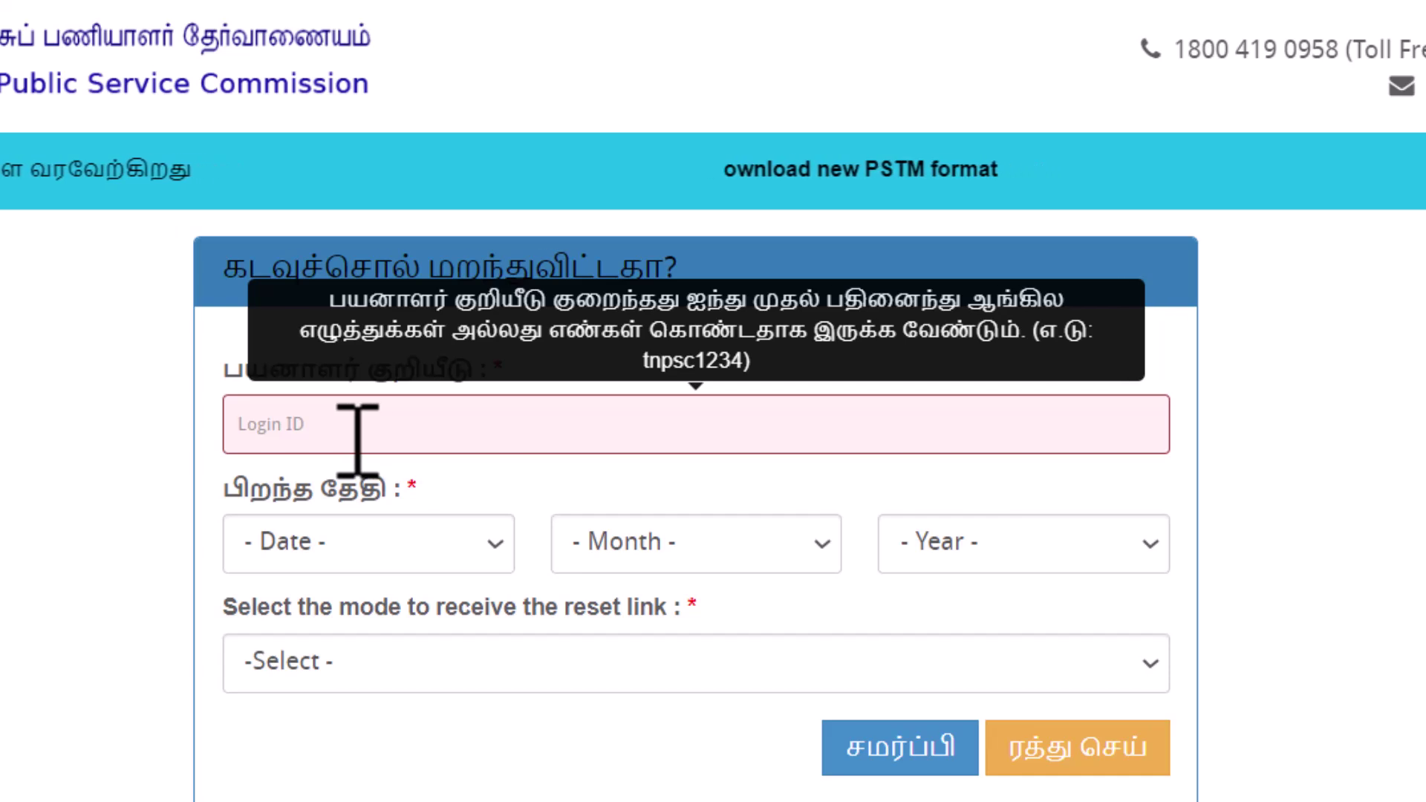
left_click(314, 673)
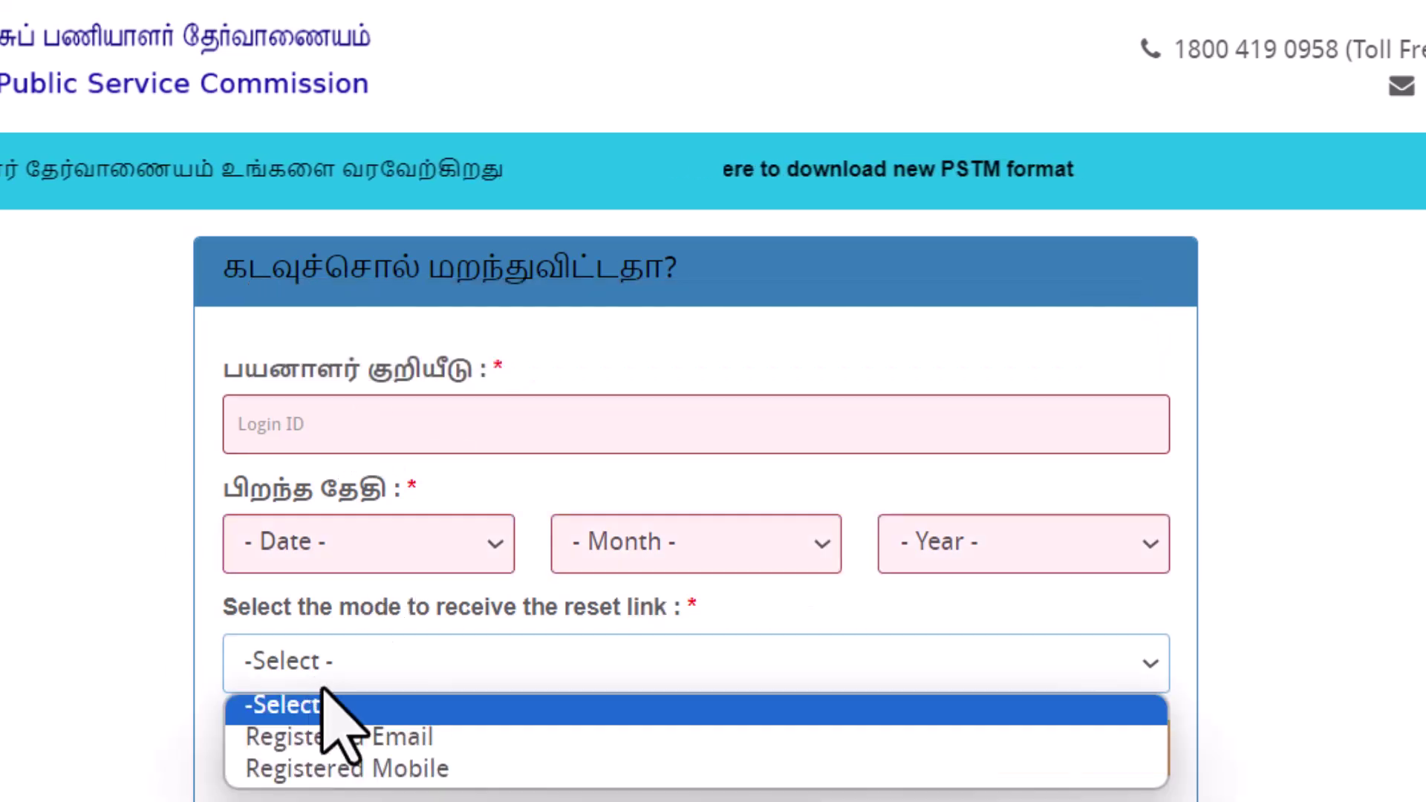
left_click(371, 769)
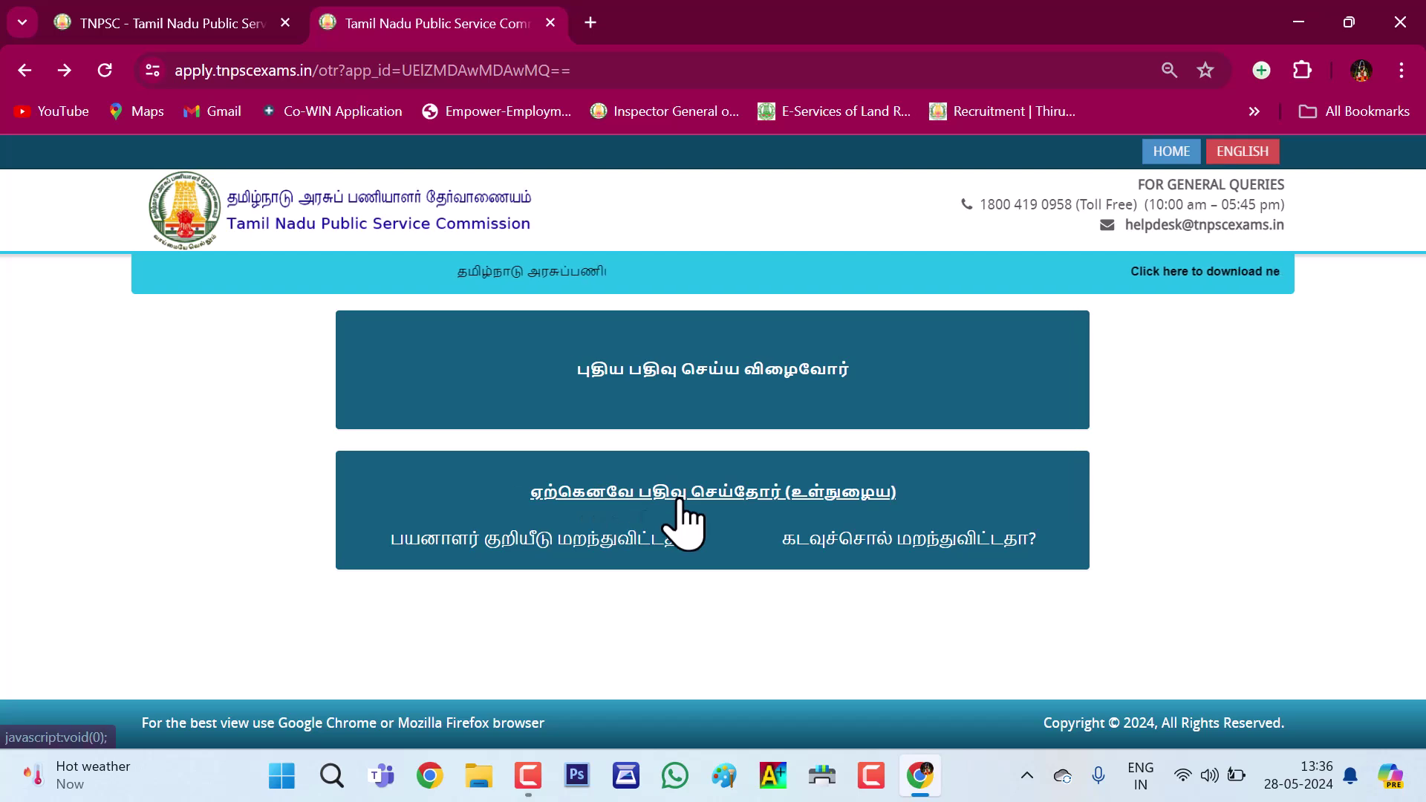
- Log in as an already registered candidate with the user ID, the account password and the captcha answer
left_click(682, 505)
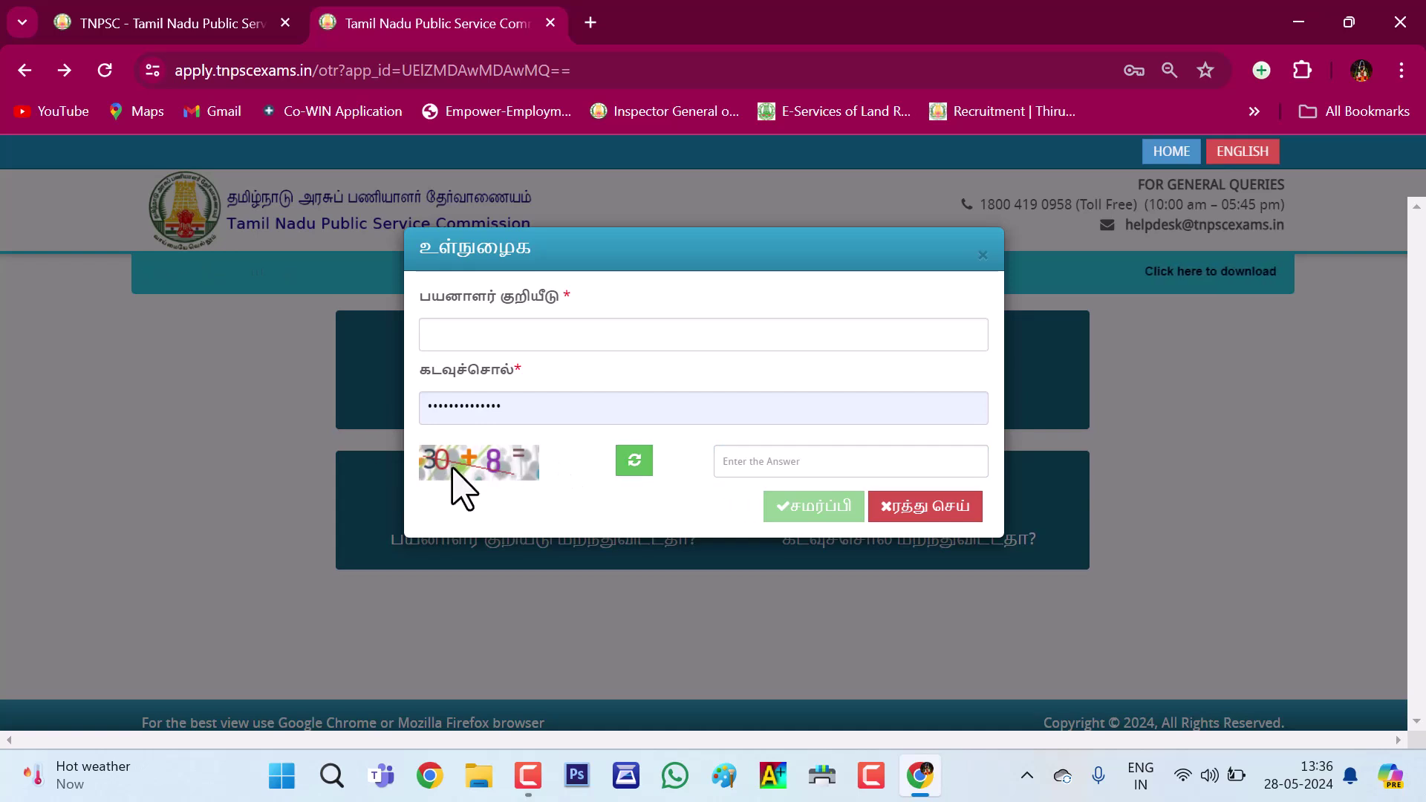
left_click(763, 469)
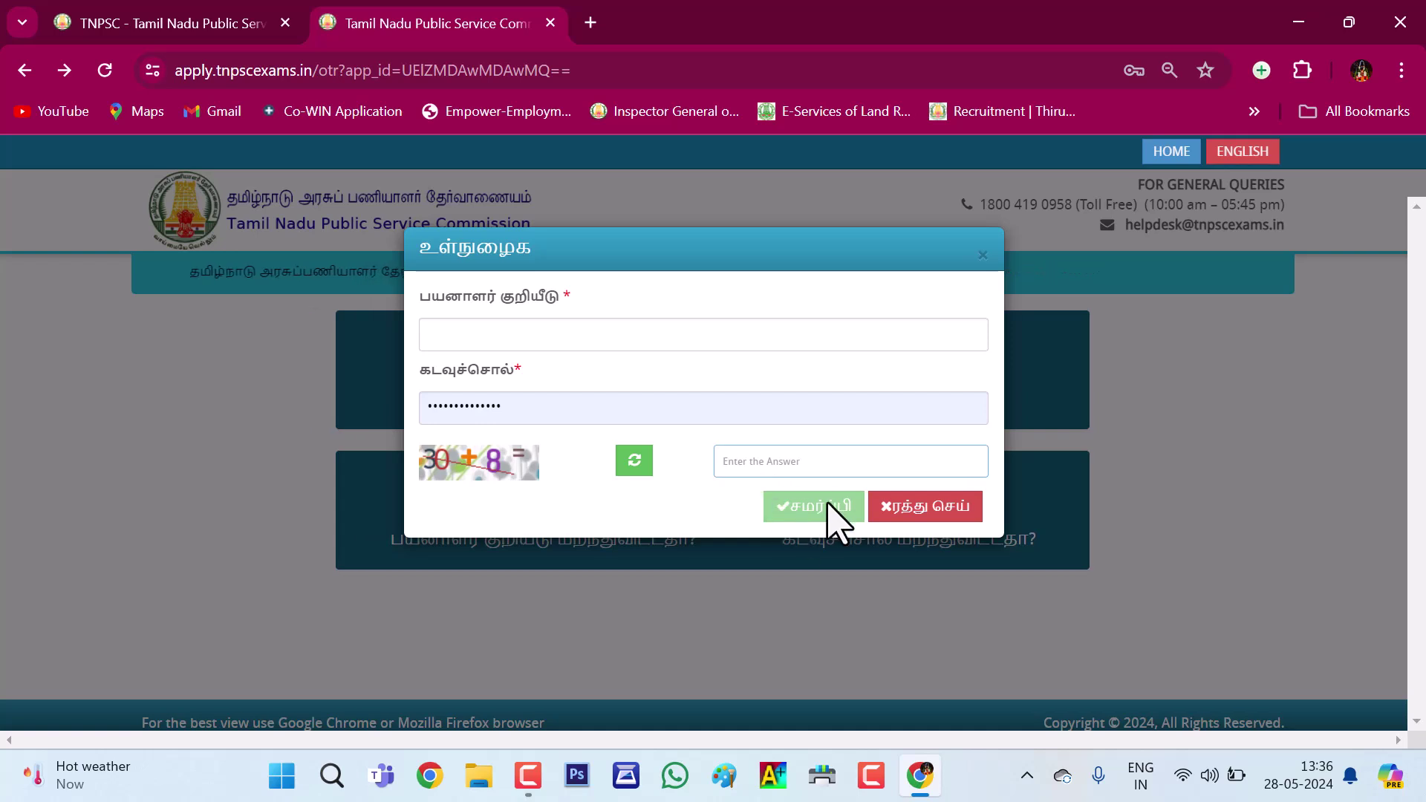
left_click(780, 513)
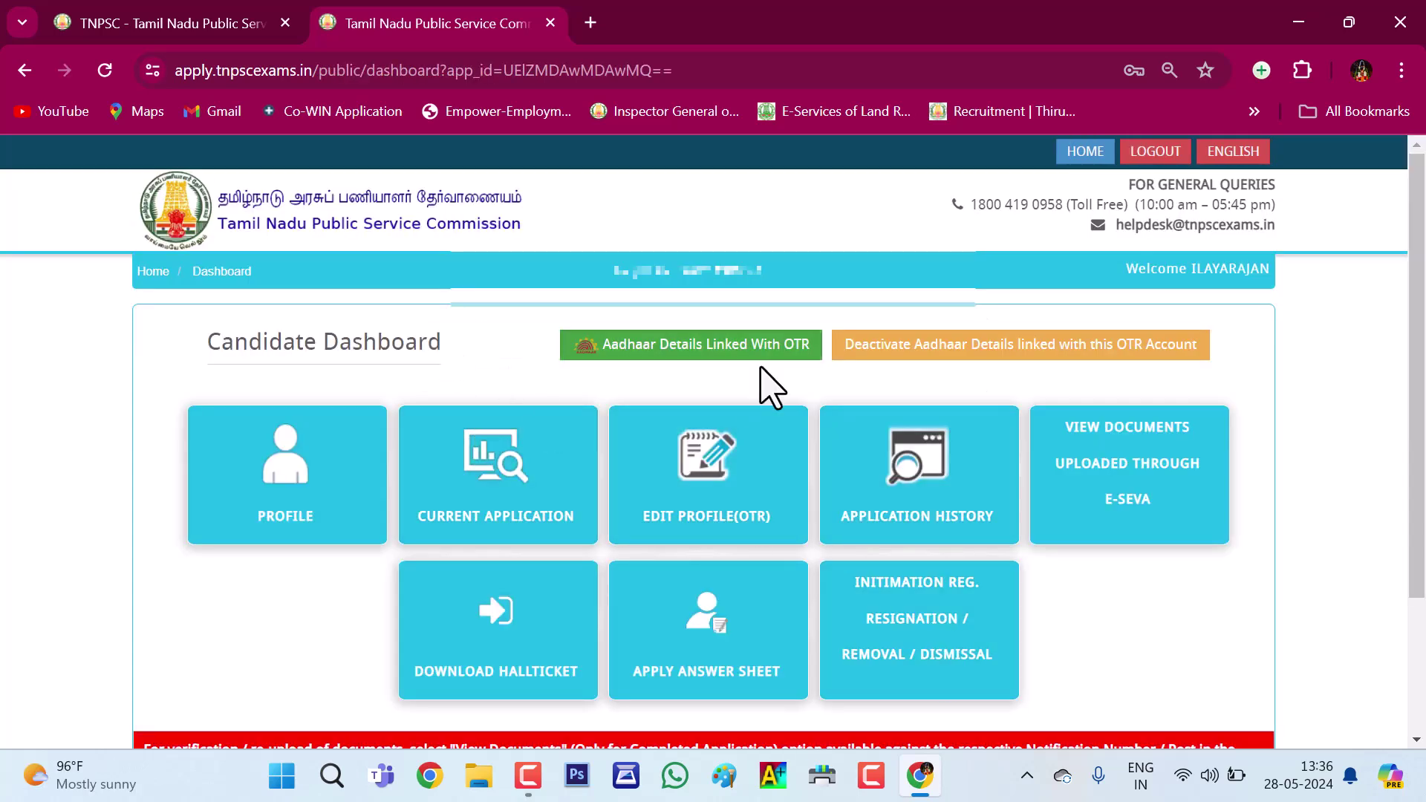
- Open the current applications list and select the application ID of the Combined Civil Services Examination-IV (Group-IV Services) (01/2024) entry
scroll(493, 334, "down", 2)
scroll(540, 430, "up", 2)
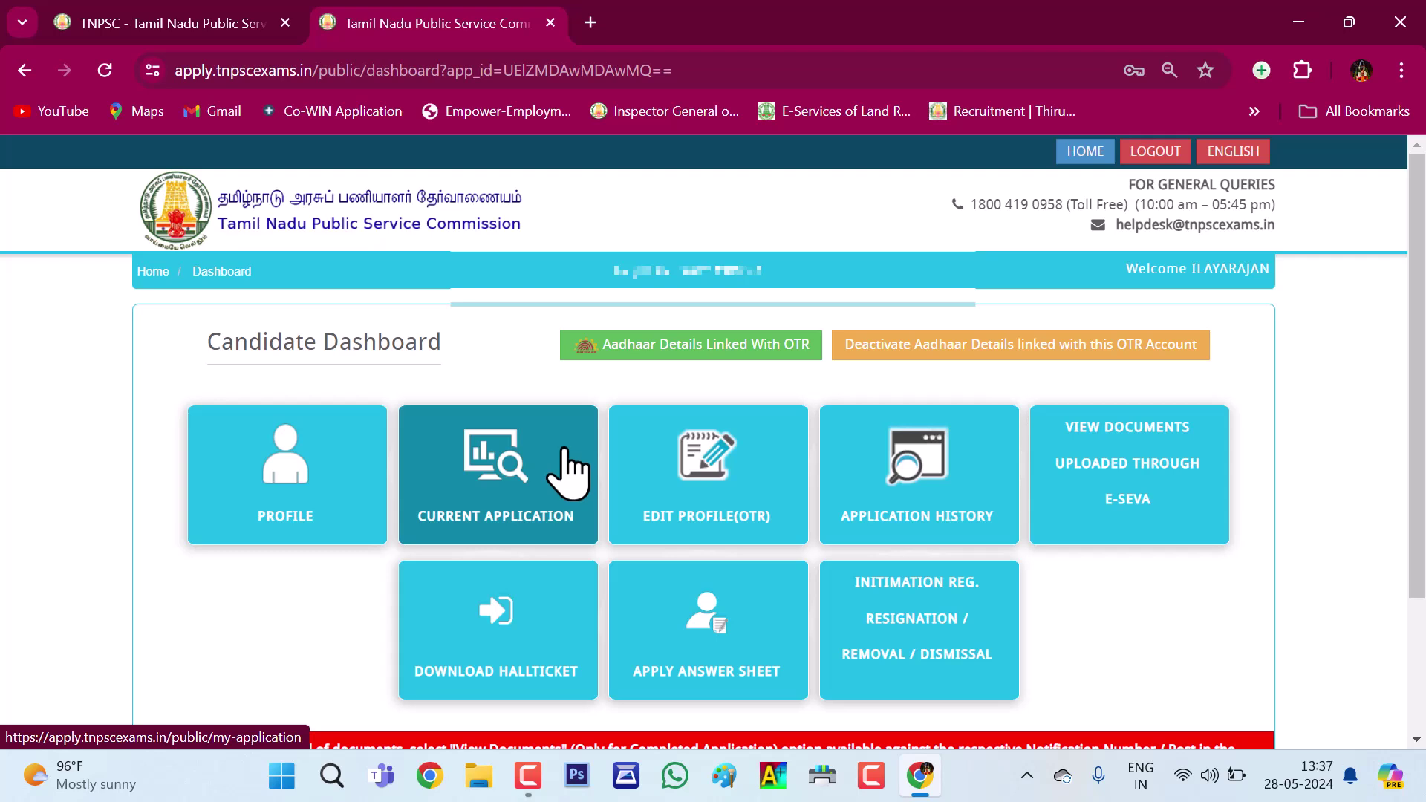
left_click(502, 481)
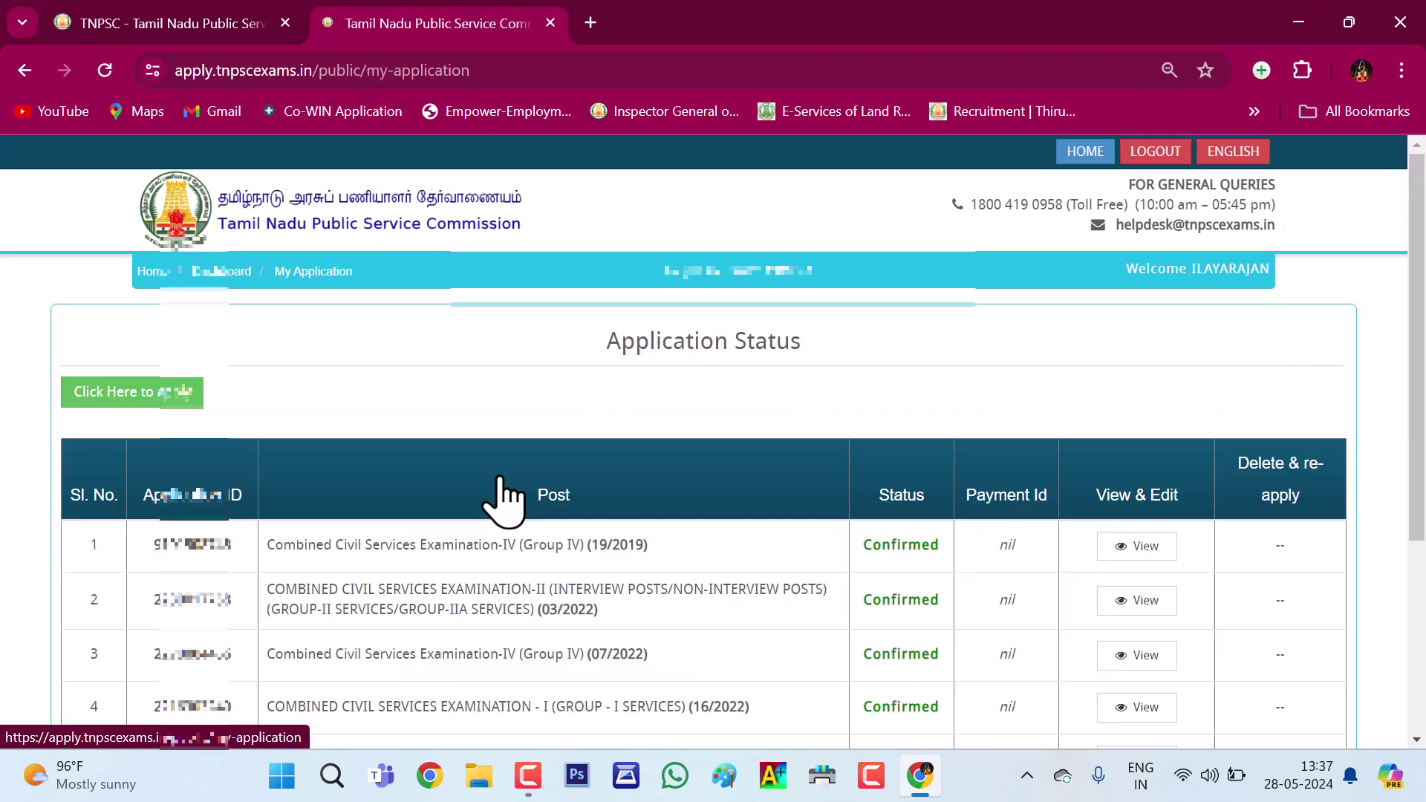
scroll(595, 475, "down", 3)
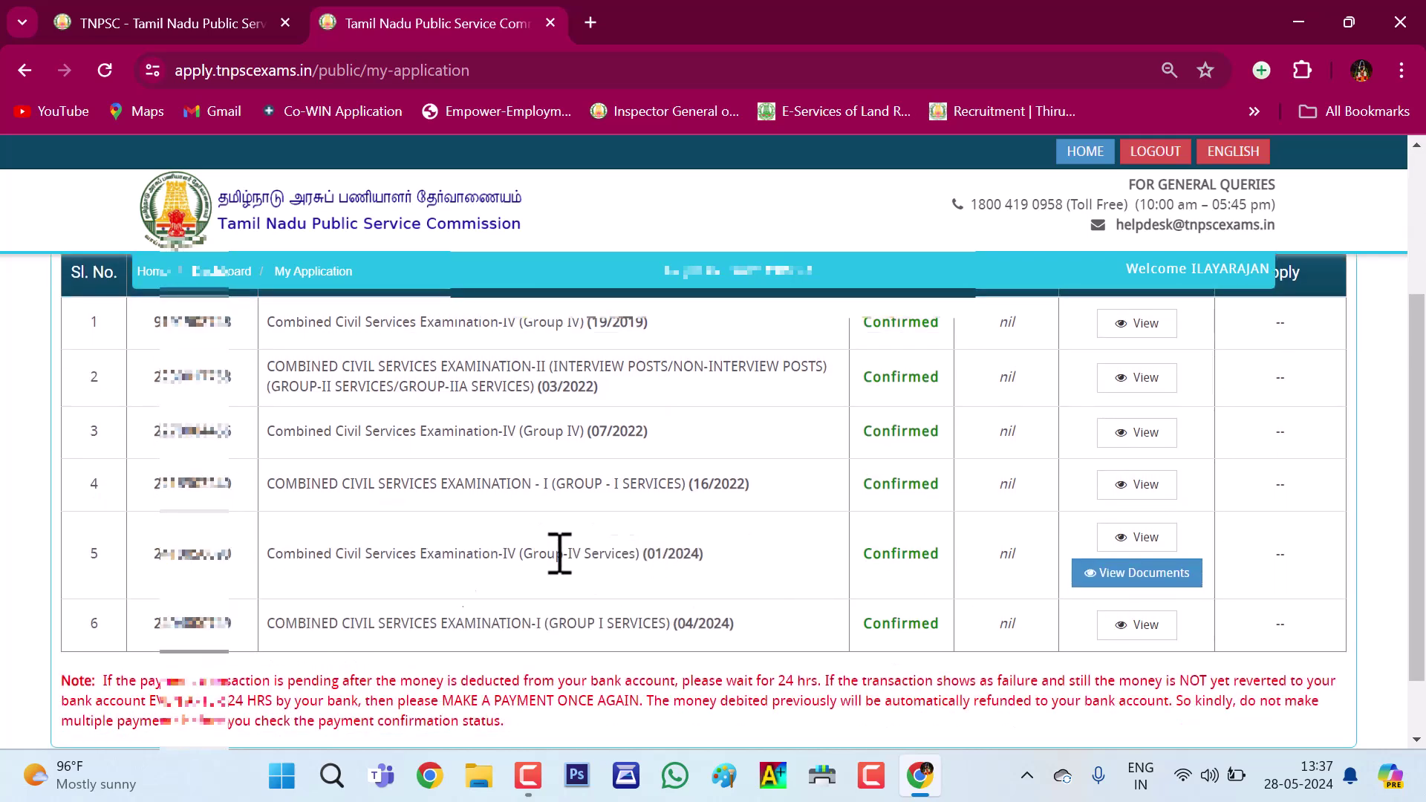
left_click_drag(284, 557, 691, 592)
scroll(691, 593, "up", 3)
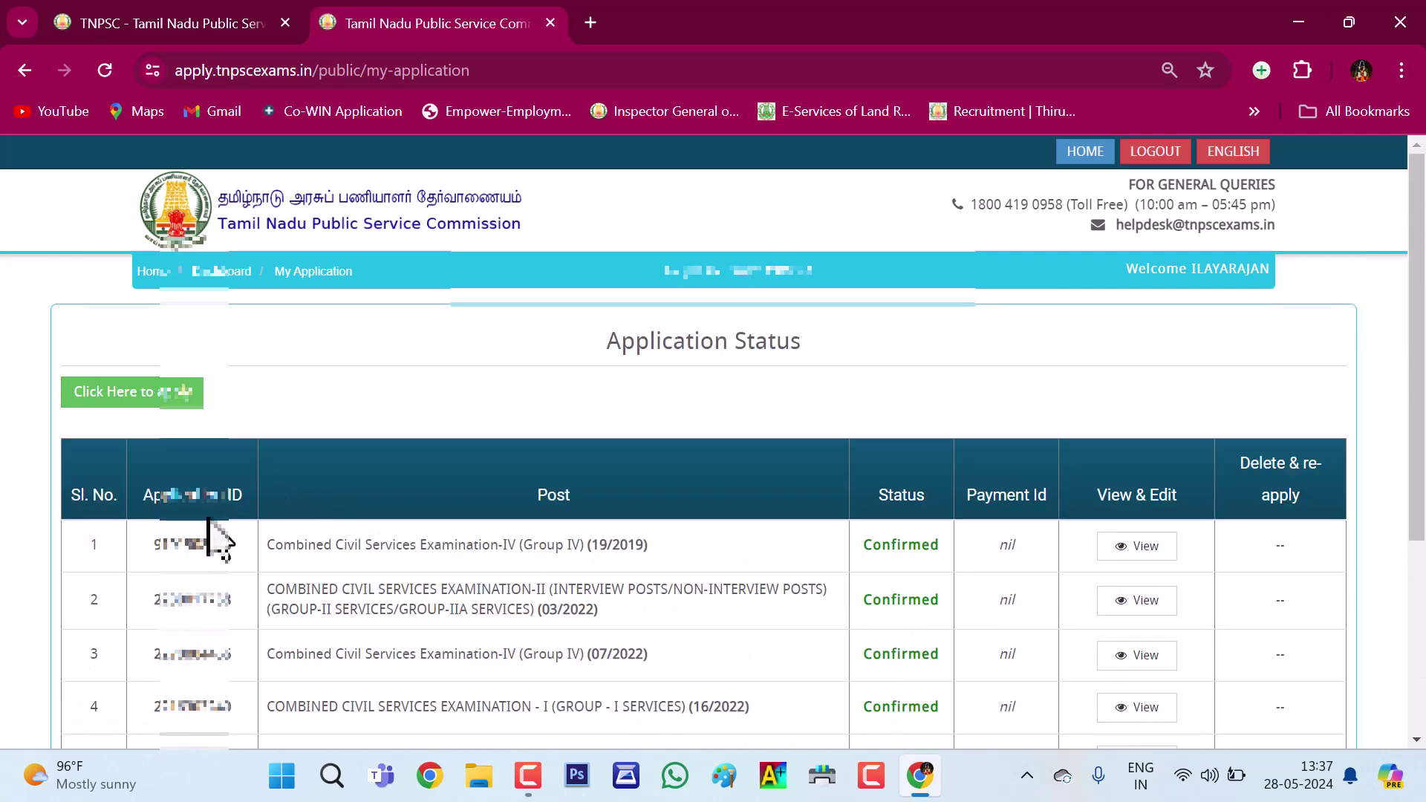
scroll(303, 487, "down", 4)
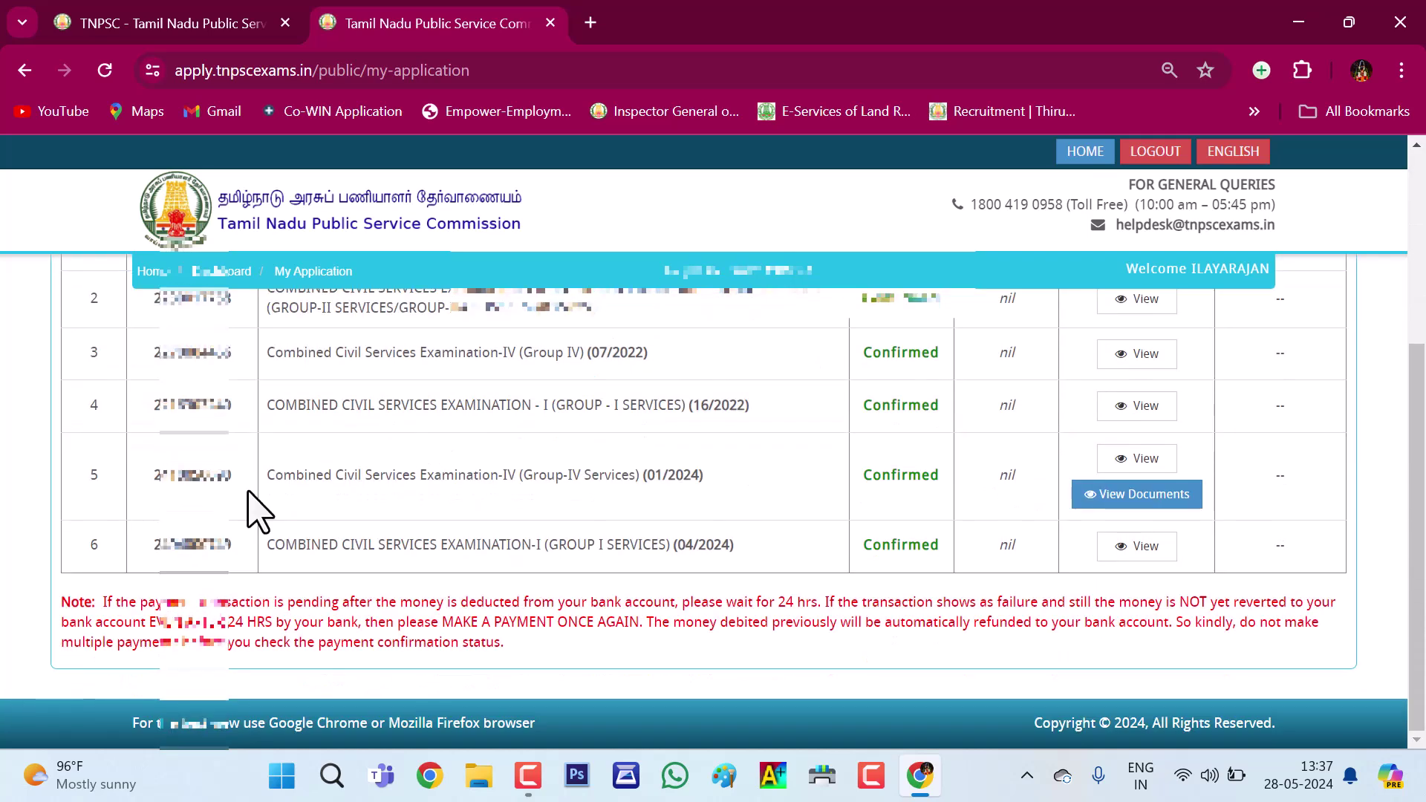
double_click(178, 479)
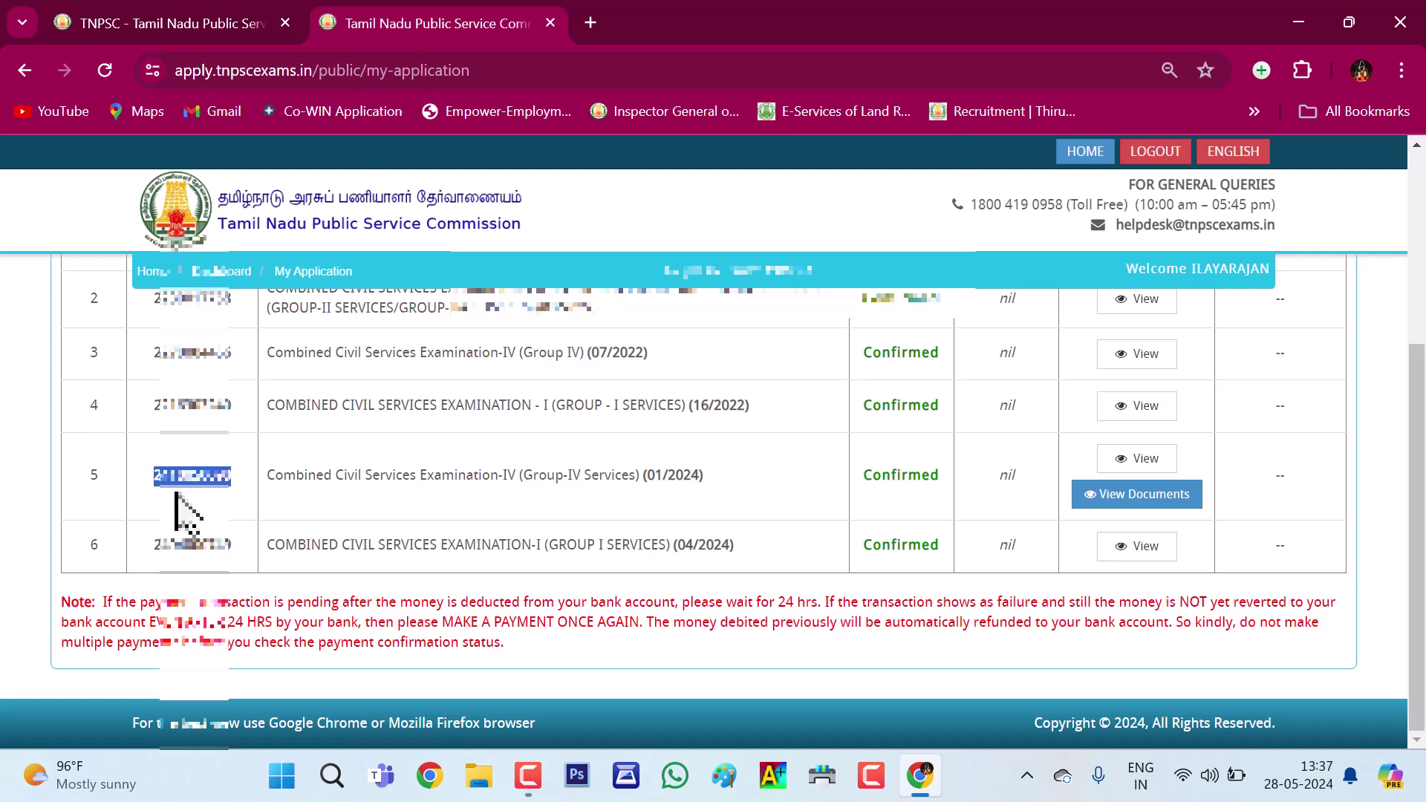
scroll(453, 527, "up", 4)
scroll(319, 401, "down", 3)
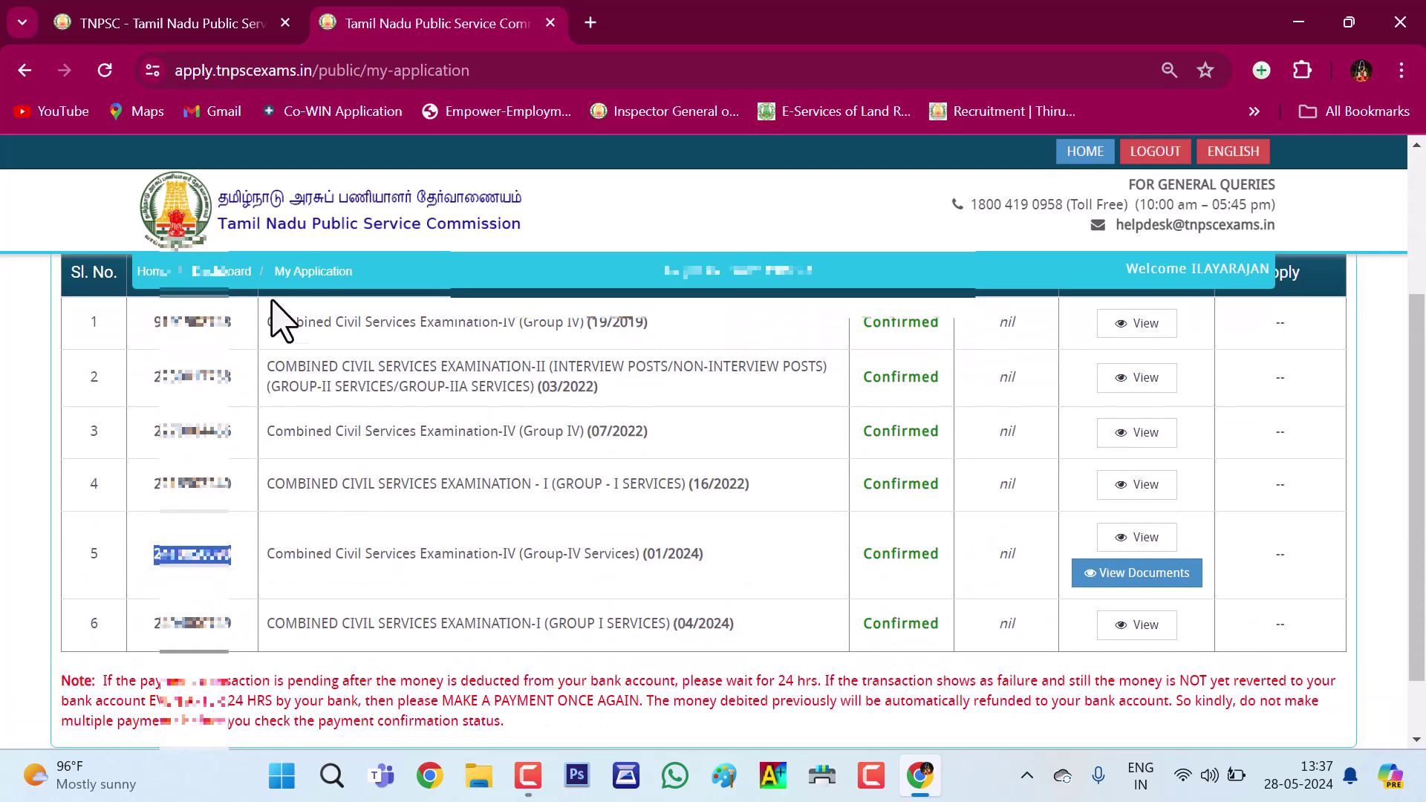
- Return to the dashboard and open the hall ticket download form for Combined Civil Services Examination-IV (Group-IV Services)
left_click(220, 269)
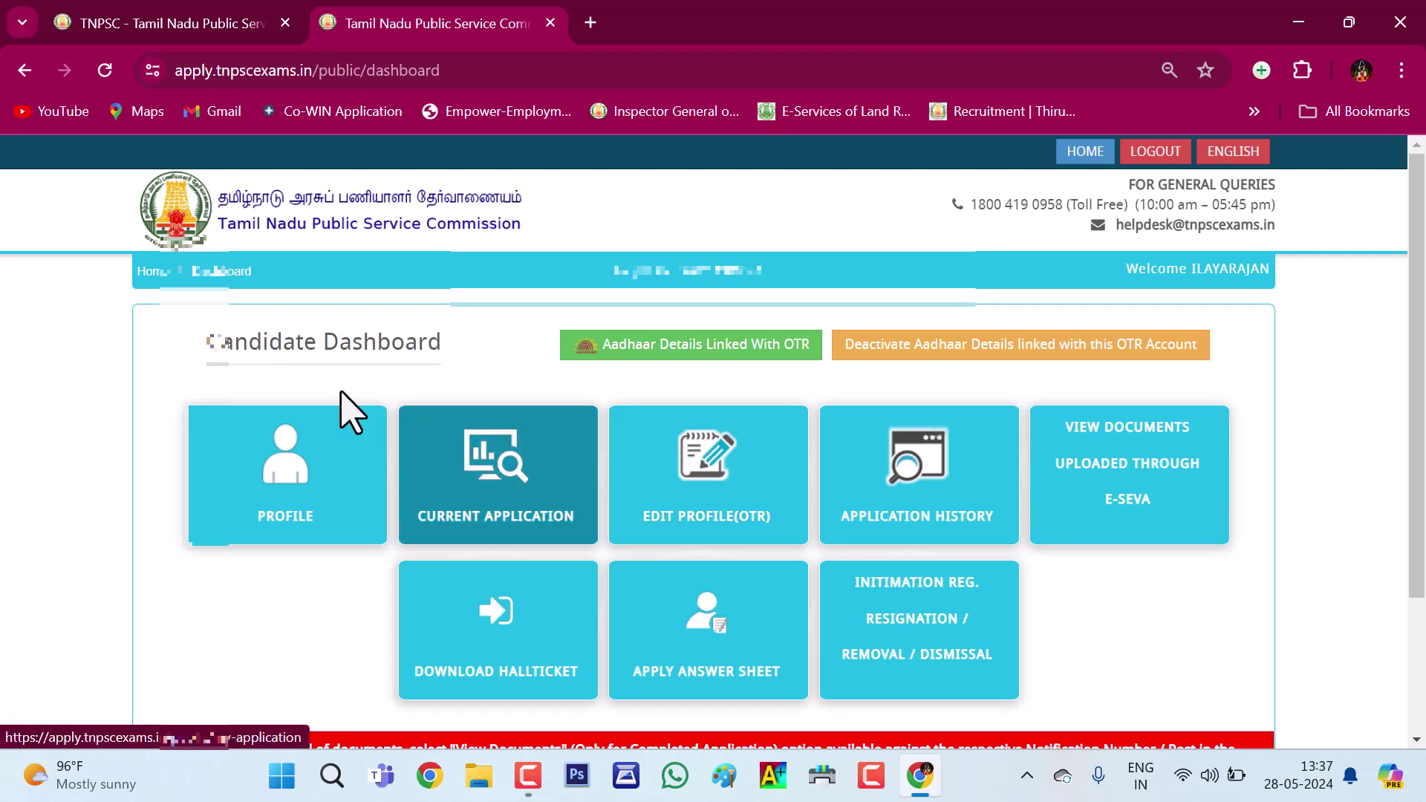
scroll(335, 408, "down", 2)
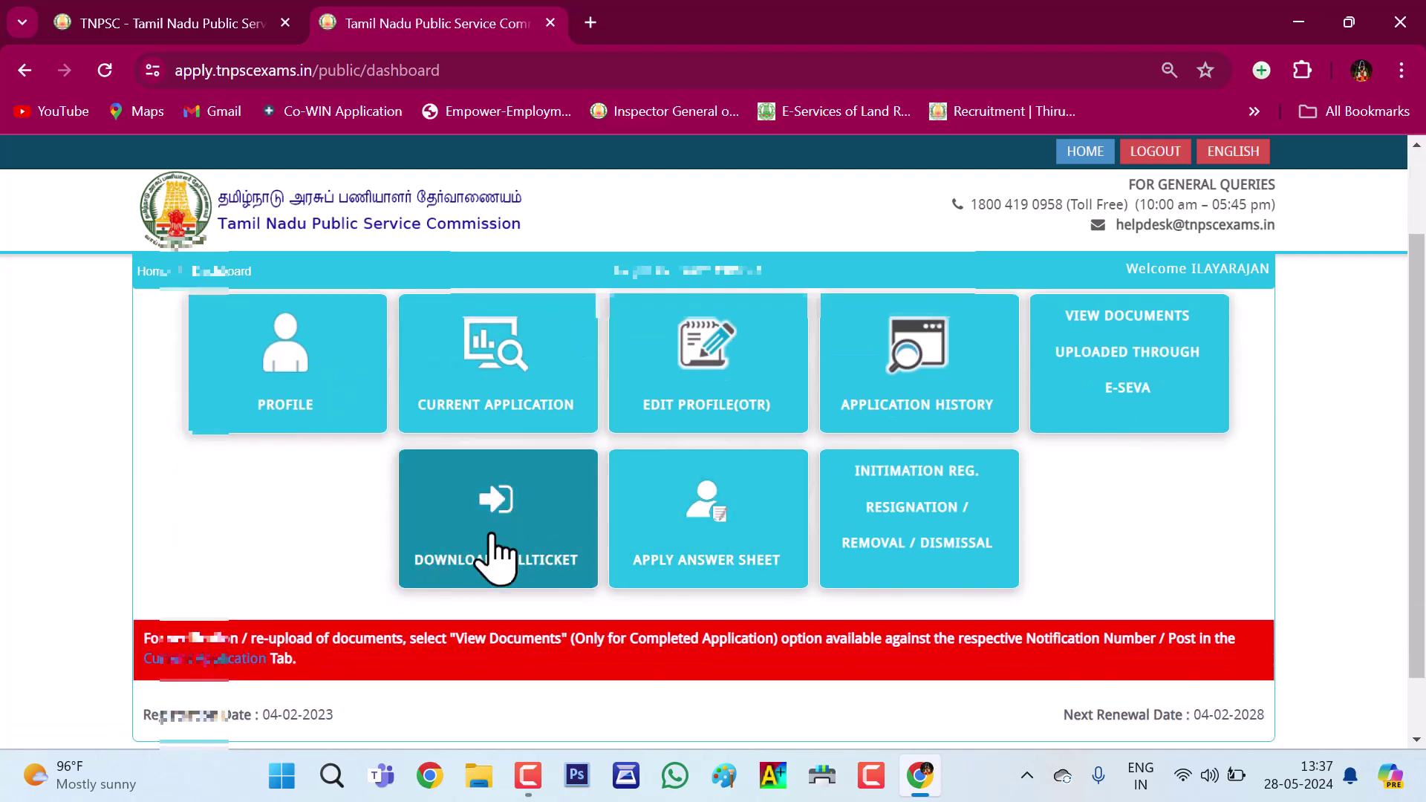
left_click(500, 562)
left_click_drag(392, 454, 487, 455)
left_click(838, 601)
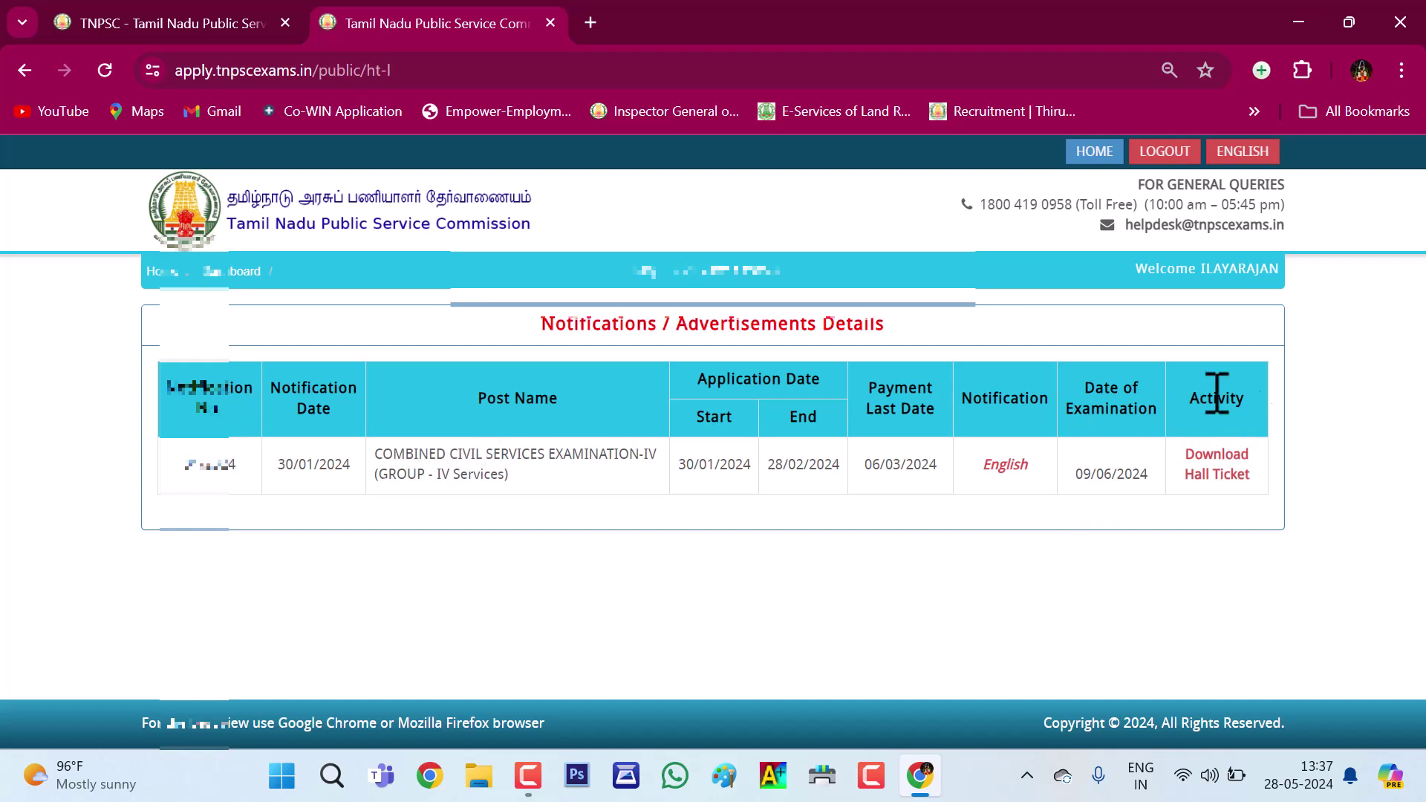
left_click(1216, 482)
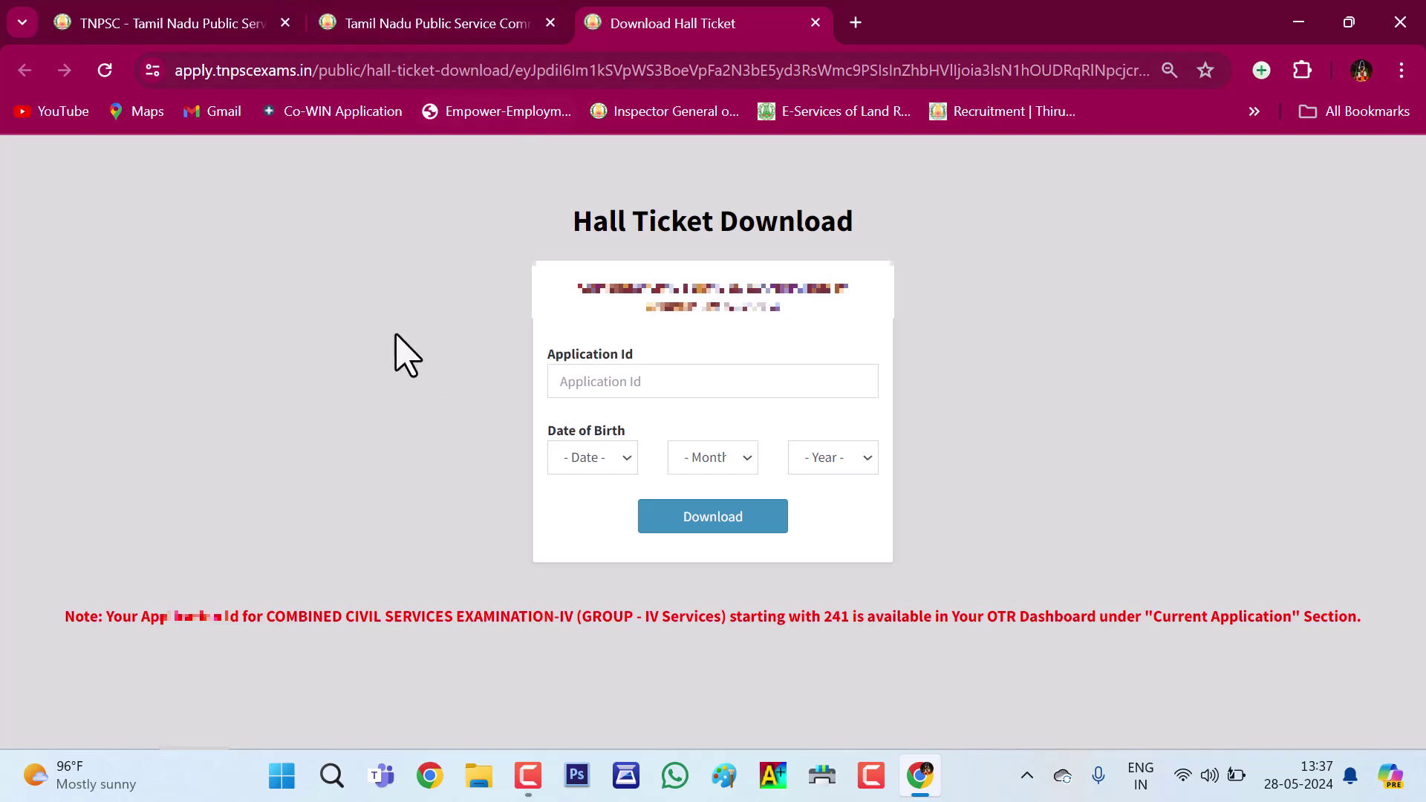
- Fill in the application ID and the candidate's date of birth, and submit the form to generate the hall ticket
left_click(637, 382)
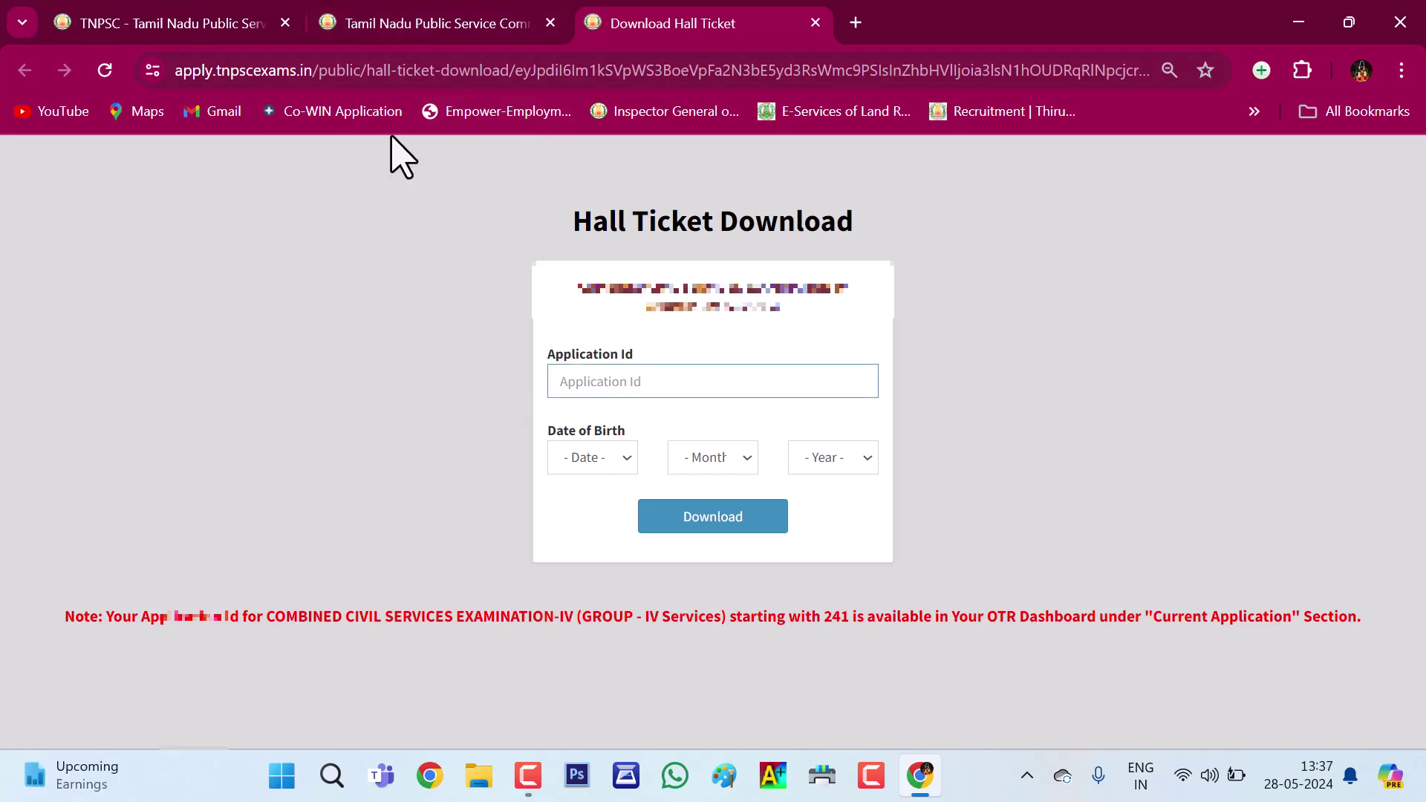
left_click(620, 459)
left_click(576, 202)
left_click(713, 458)
left_click(721, 558)
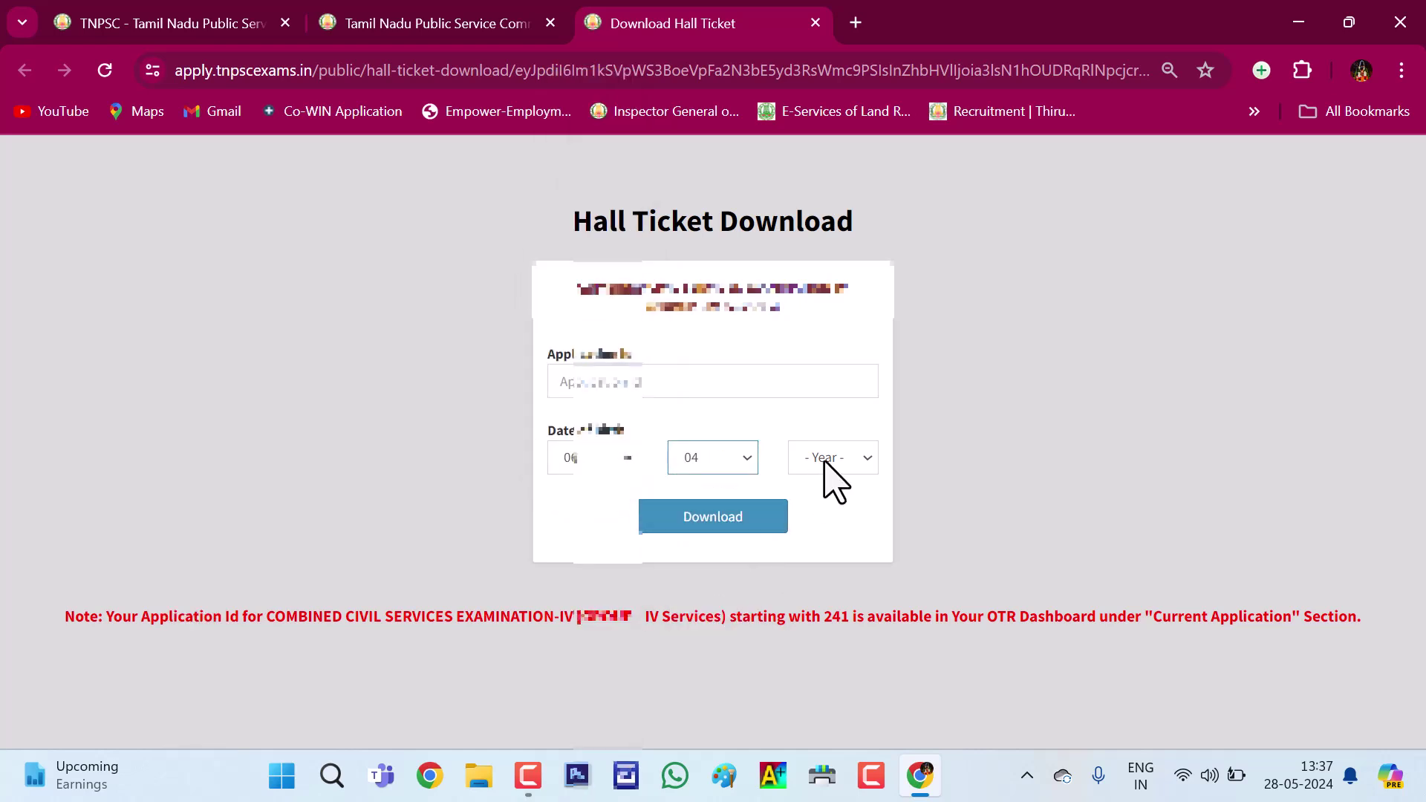
left_click(829, 458)
scroll(844, 287, "up", 1)
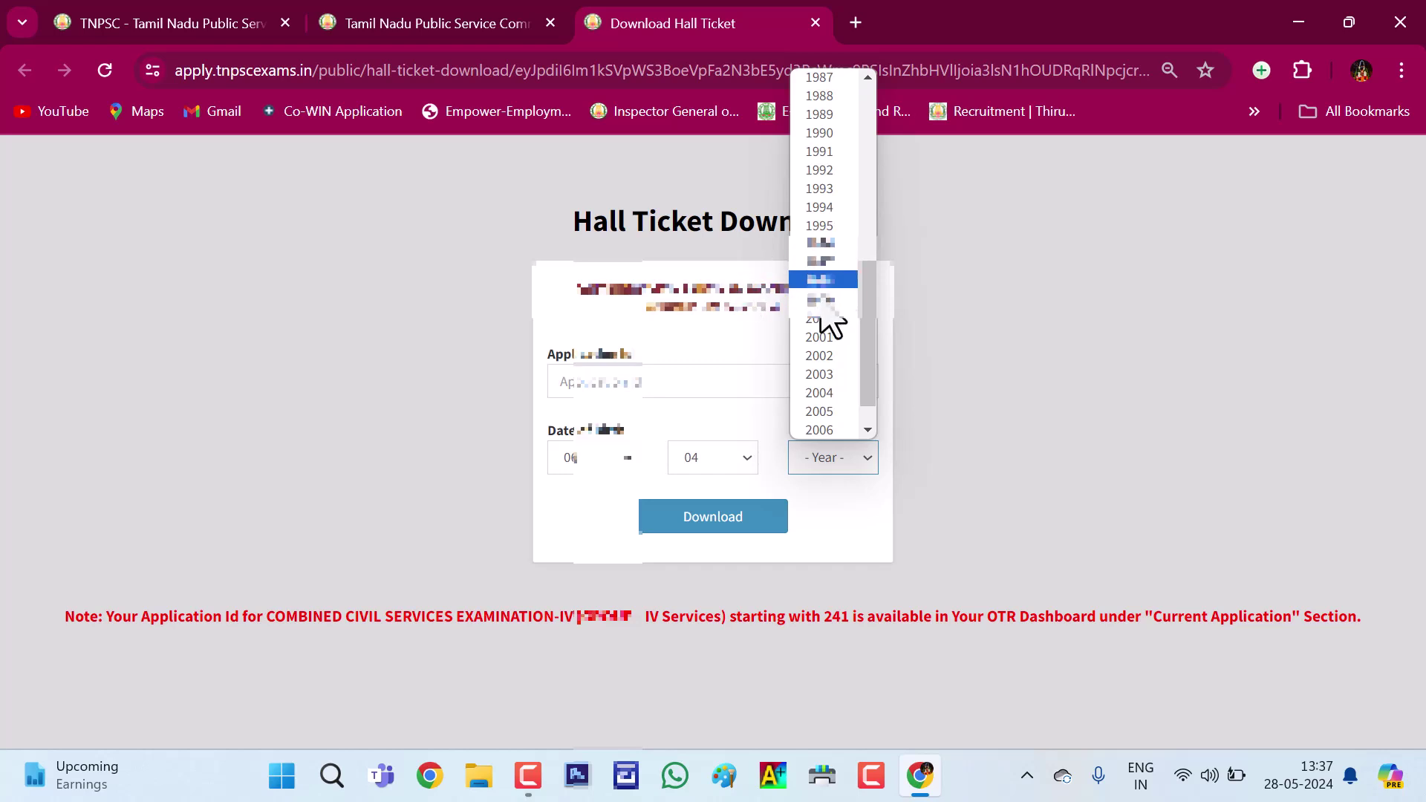
left_click(819, 298)
left_click(617, 387)
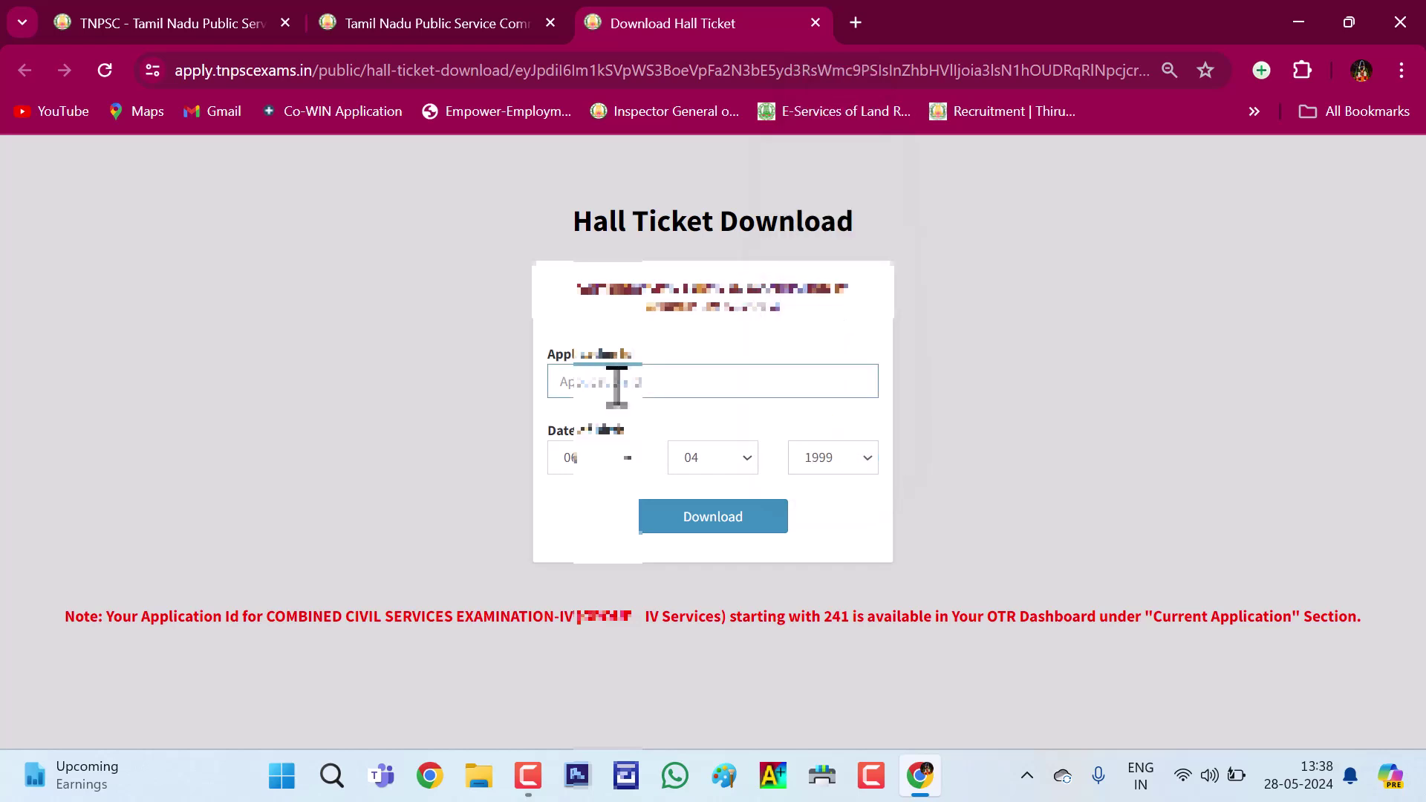
left_click(711, 520)
- Open the print dialog for the generated hall ticket, choose Save as PDF as the destination, and save it
scroll(672, 365, "down", 3)
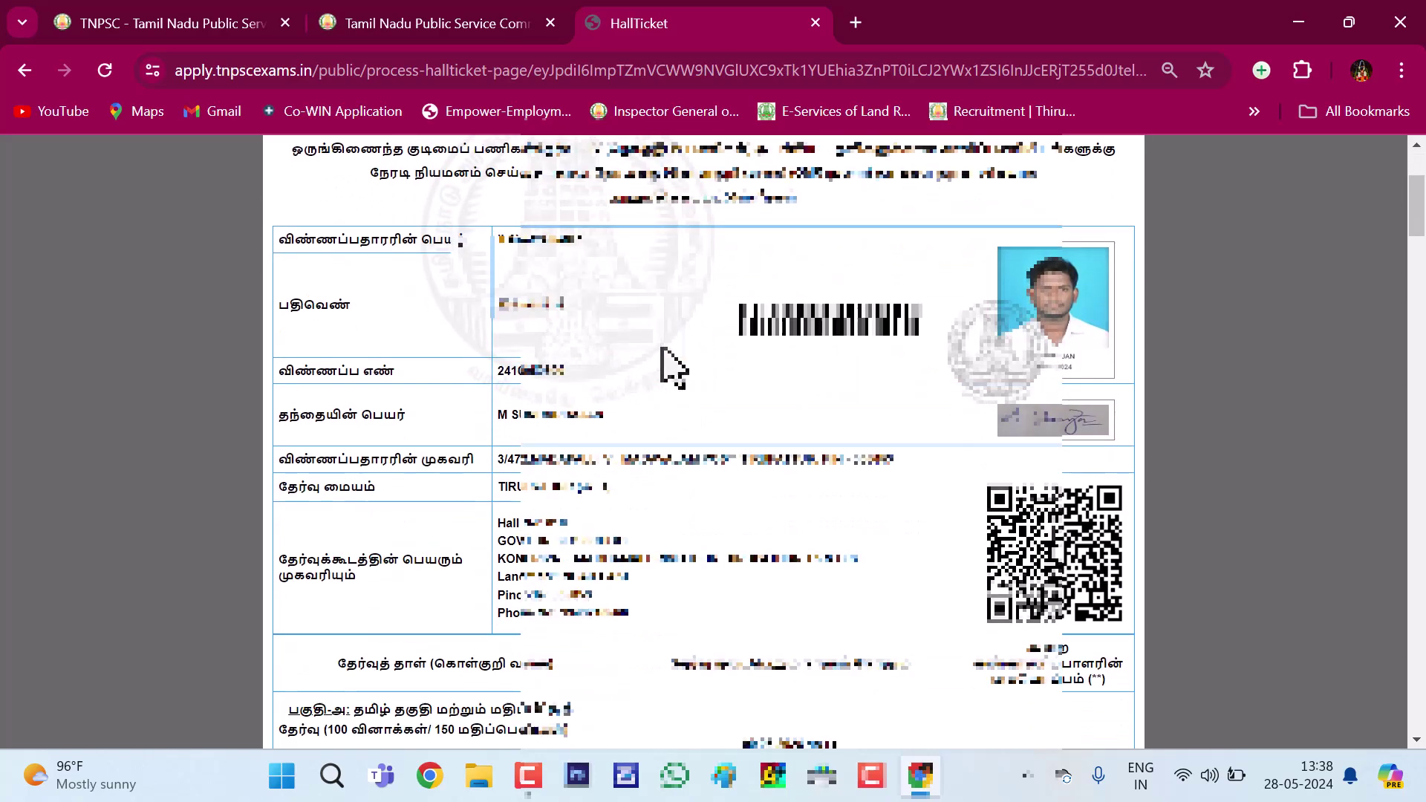
scroll(668, 368, "up", 3)
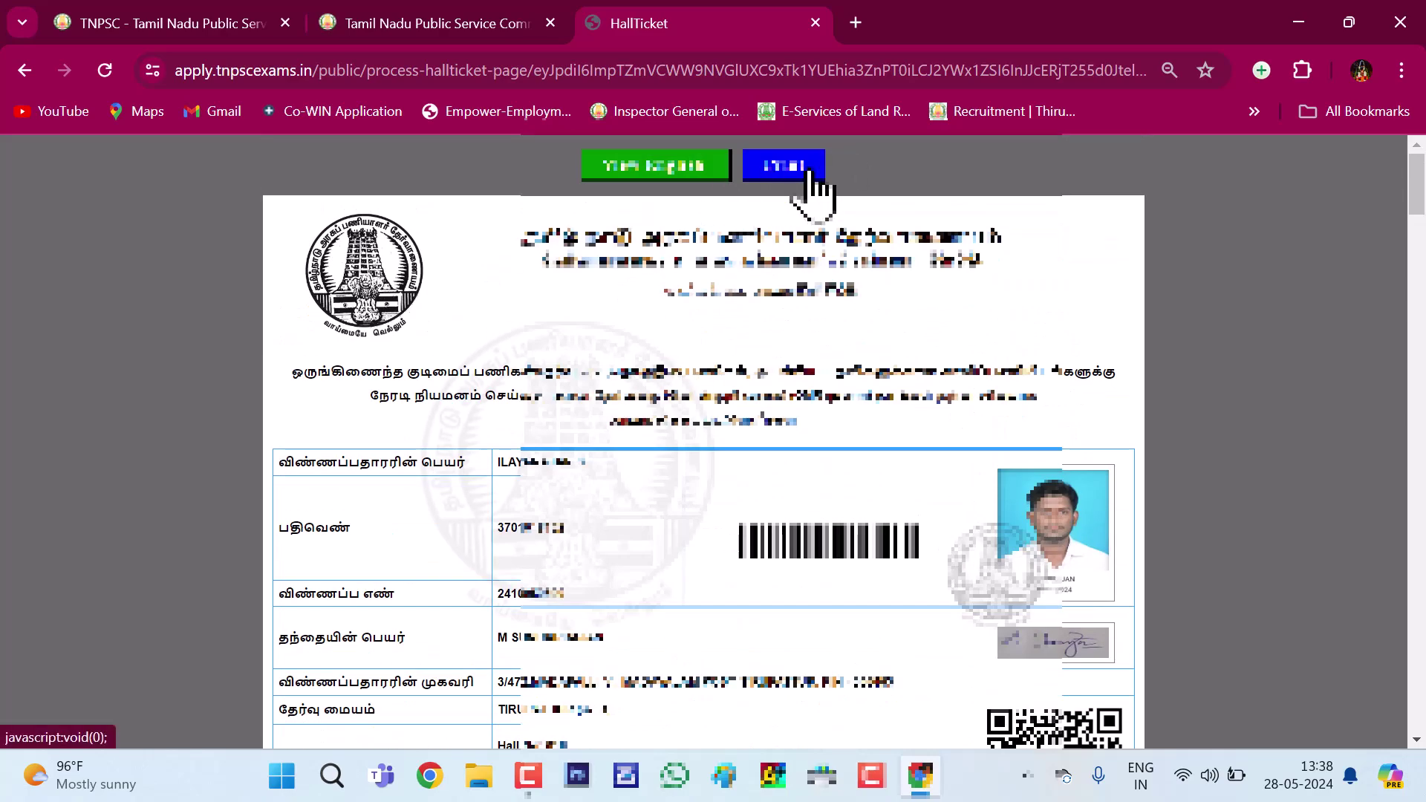
left_click(775, 171)
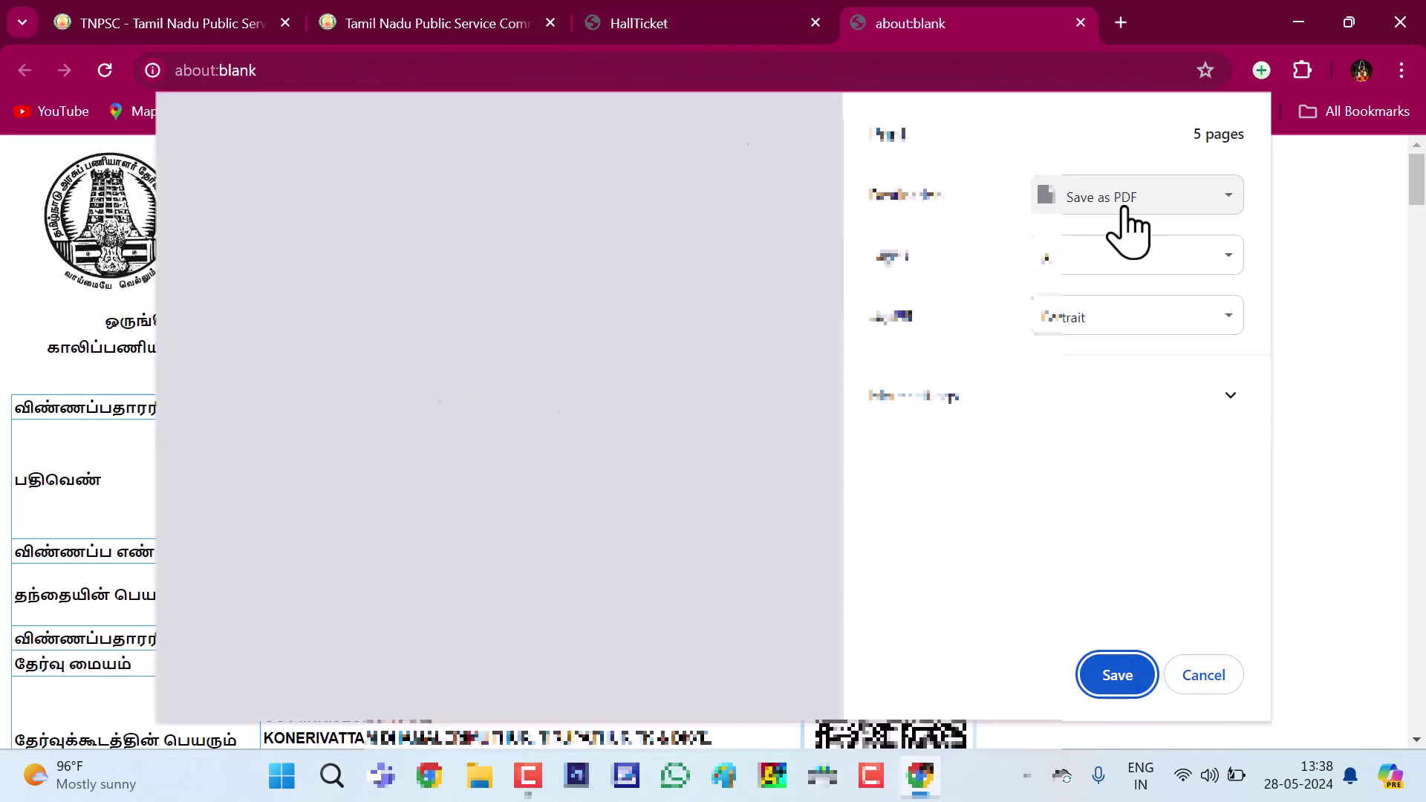
left_click(1148, 200)
left_click(1139, 232)
left_click(1117, 675)
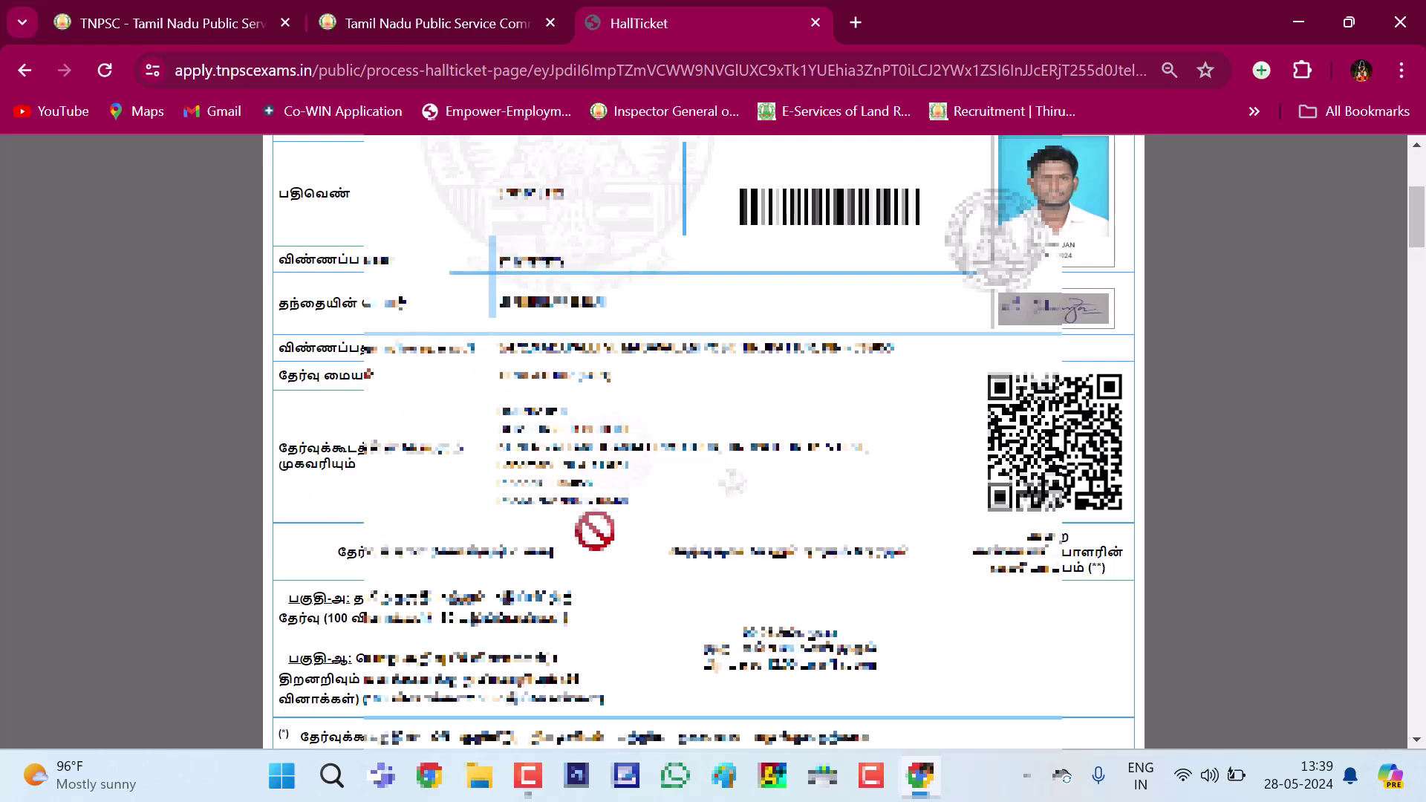
- Examine the Tamil hall ticket's examination centre, the exam paper and schedule details, and the candidate instructions
scroll(587, 438, "down", 15)
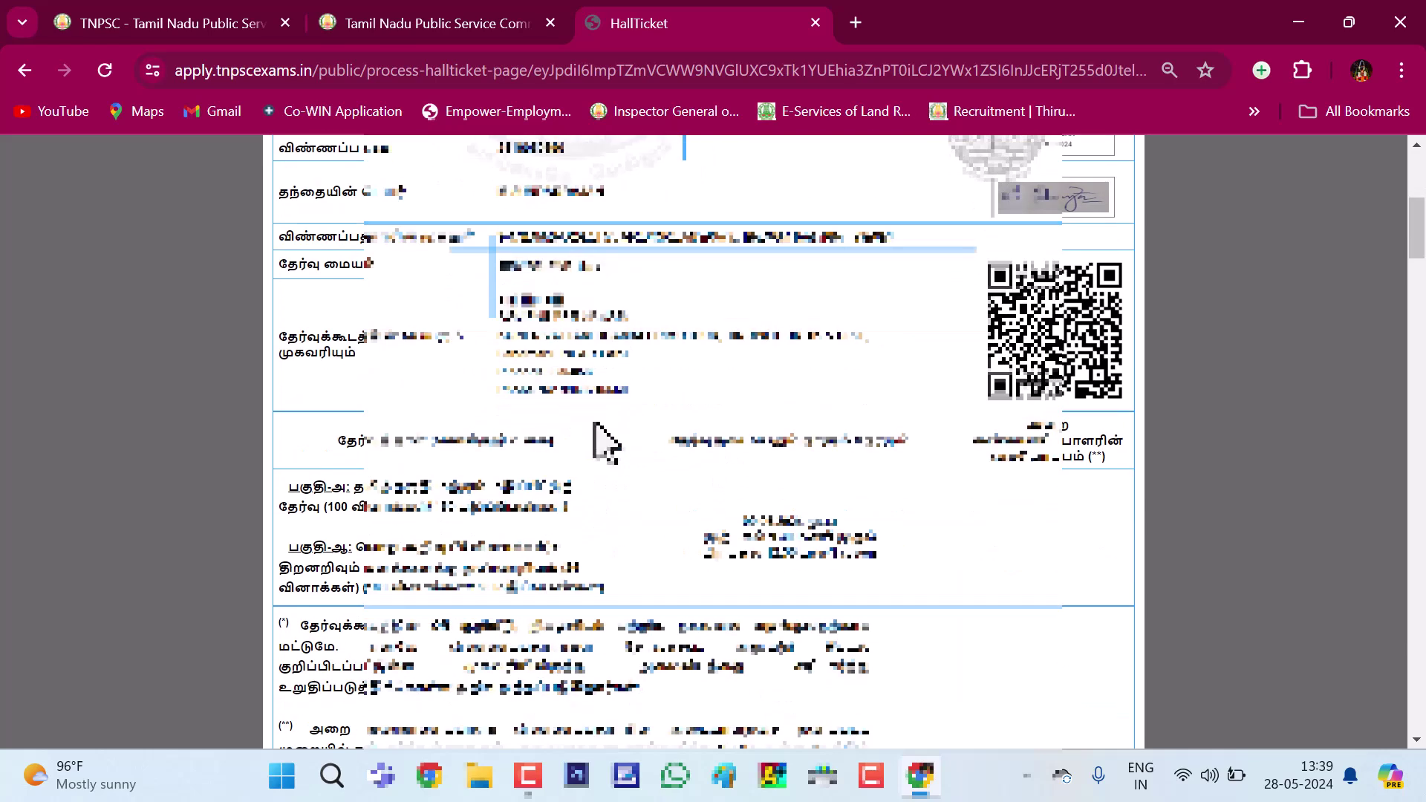
scroll(605, 438, "down", 15)
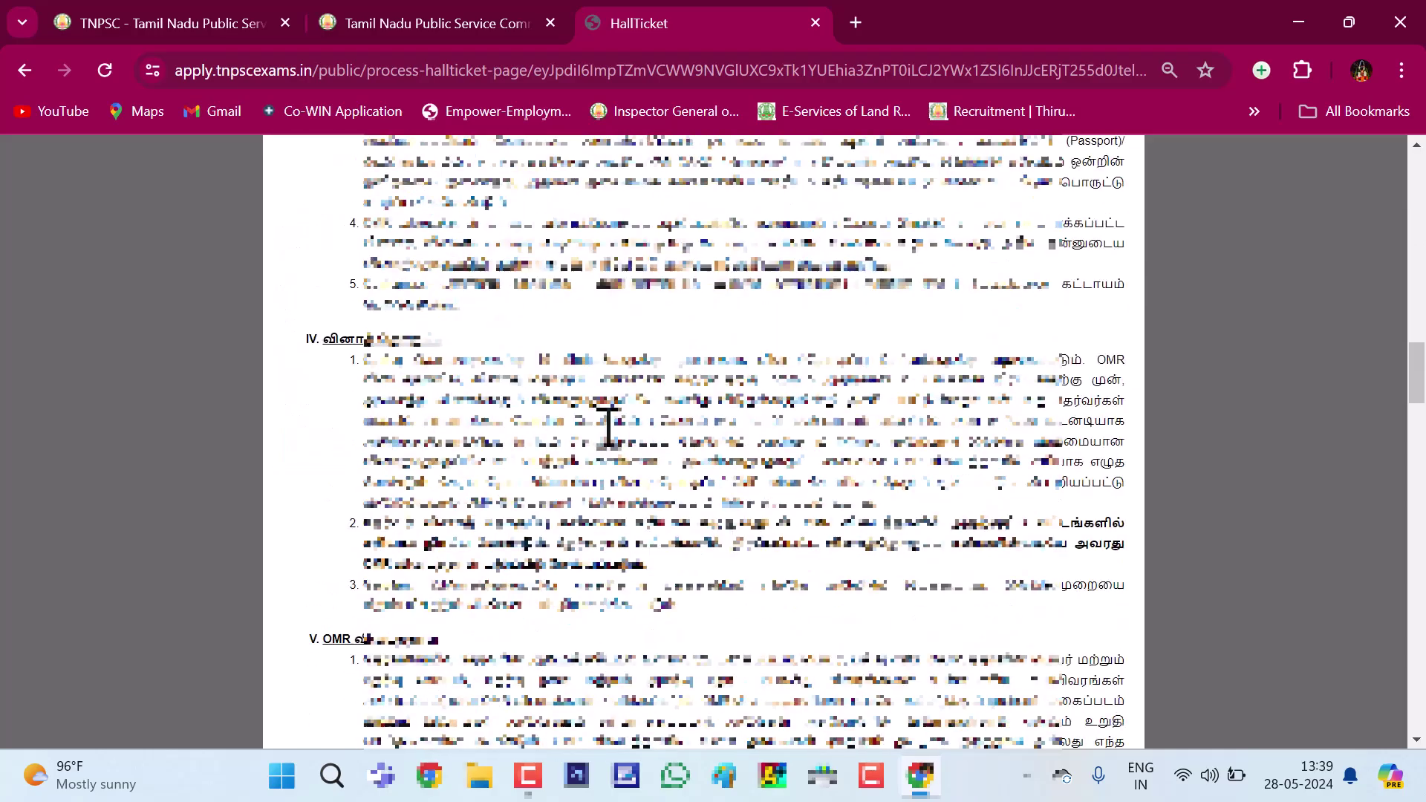
scroll(609, 454, "down", 6)
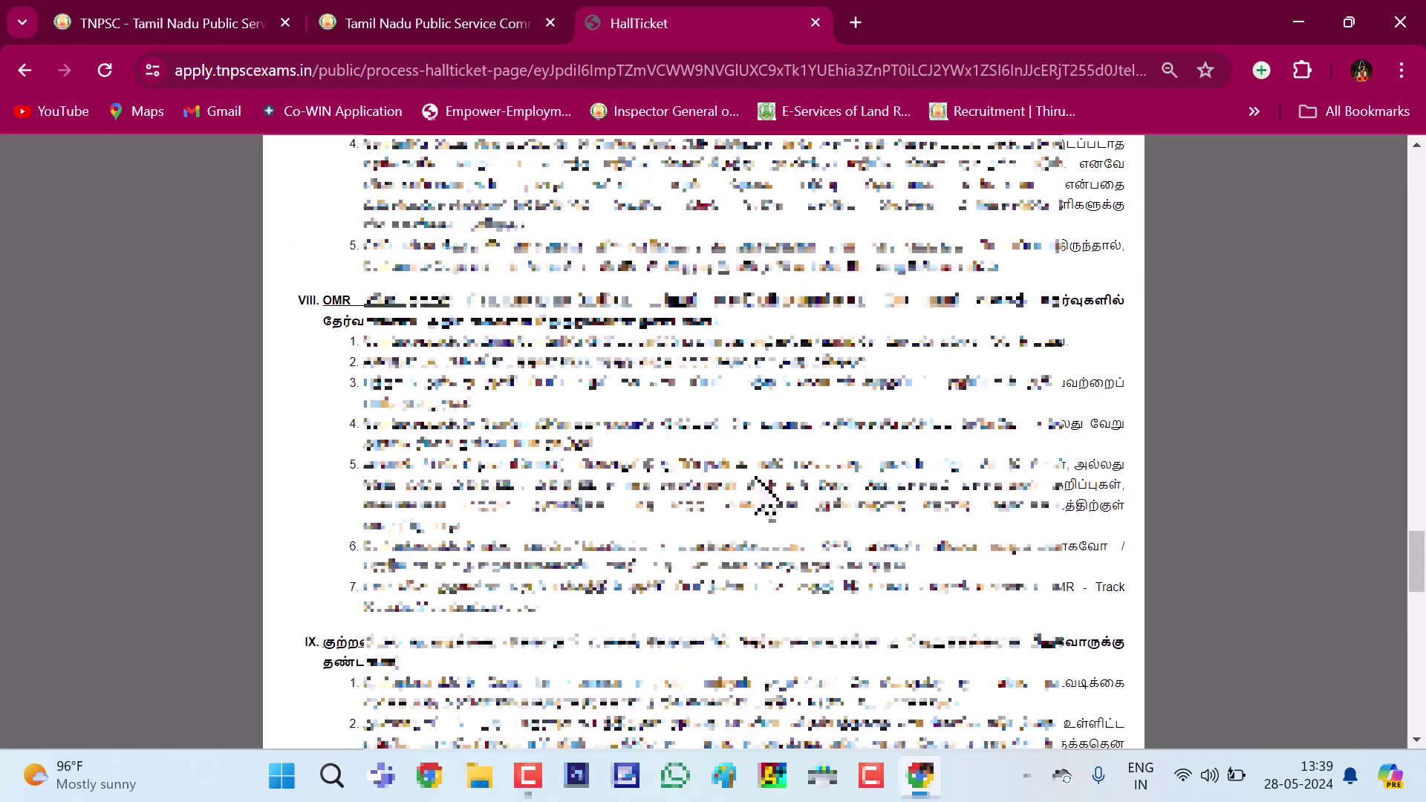
left_click_drag(1417, 563, 1418, 214)
scroll(694, 424, "down", 3)
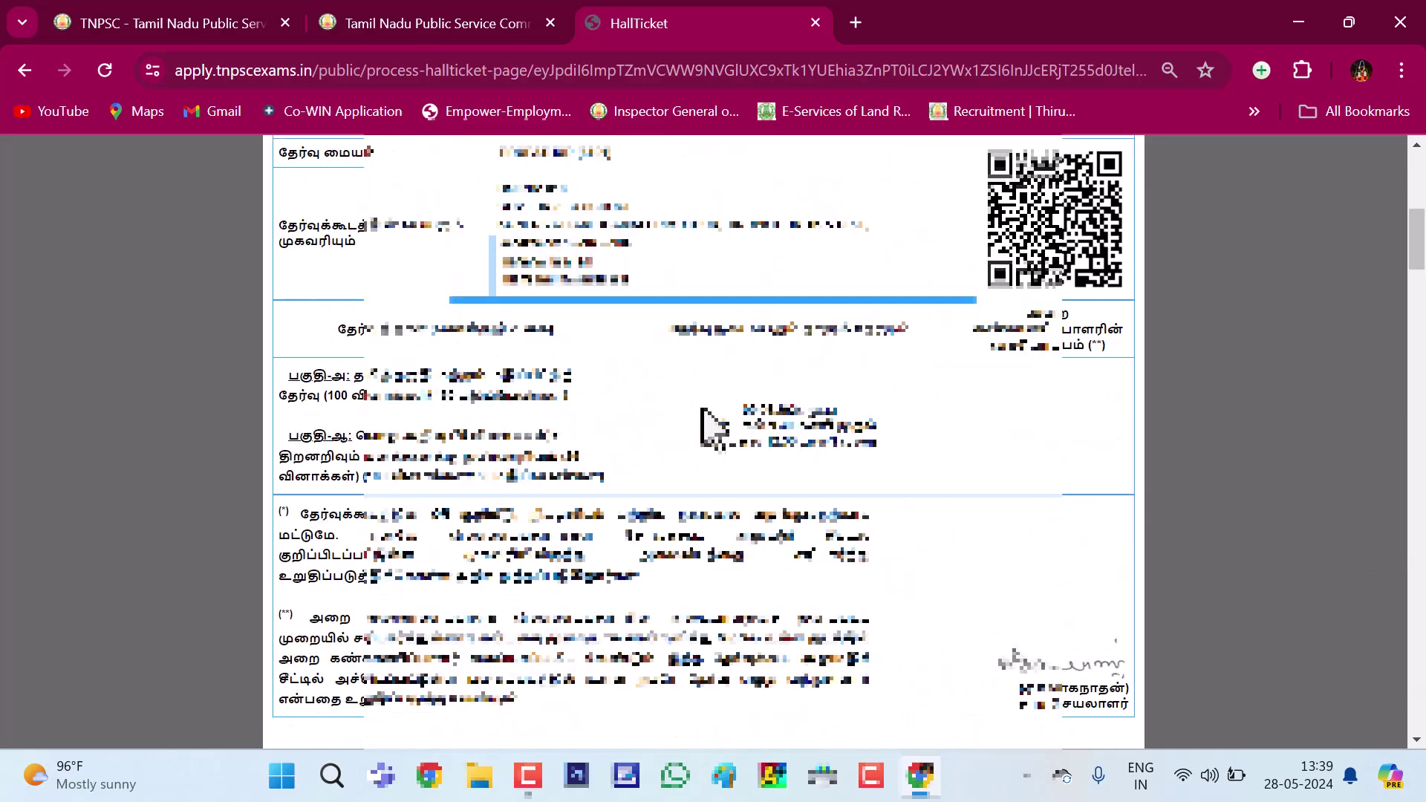
left_click_drag(702, 453, 828, 446)
left_click(917, 482)
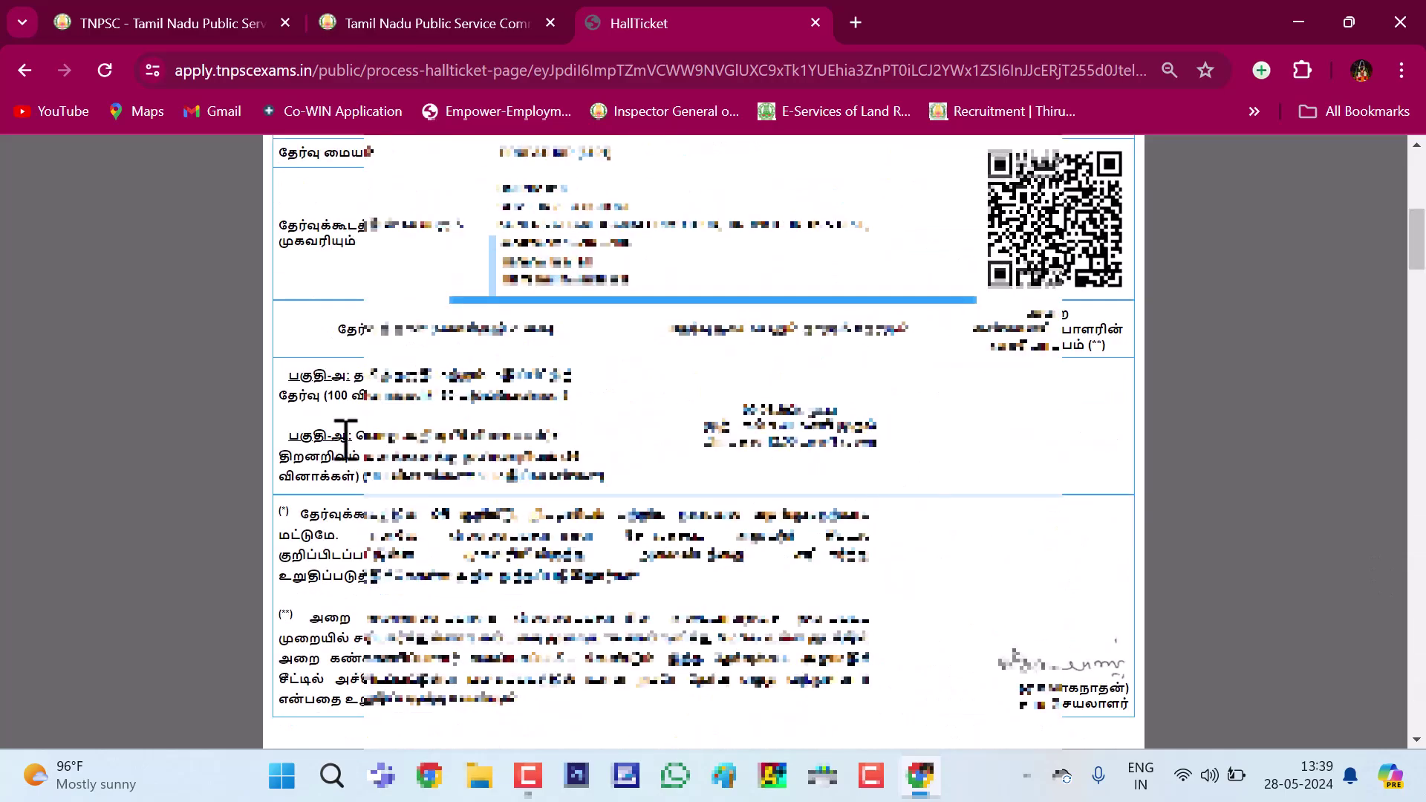
scroll(484, 457, "down", 5)
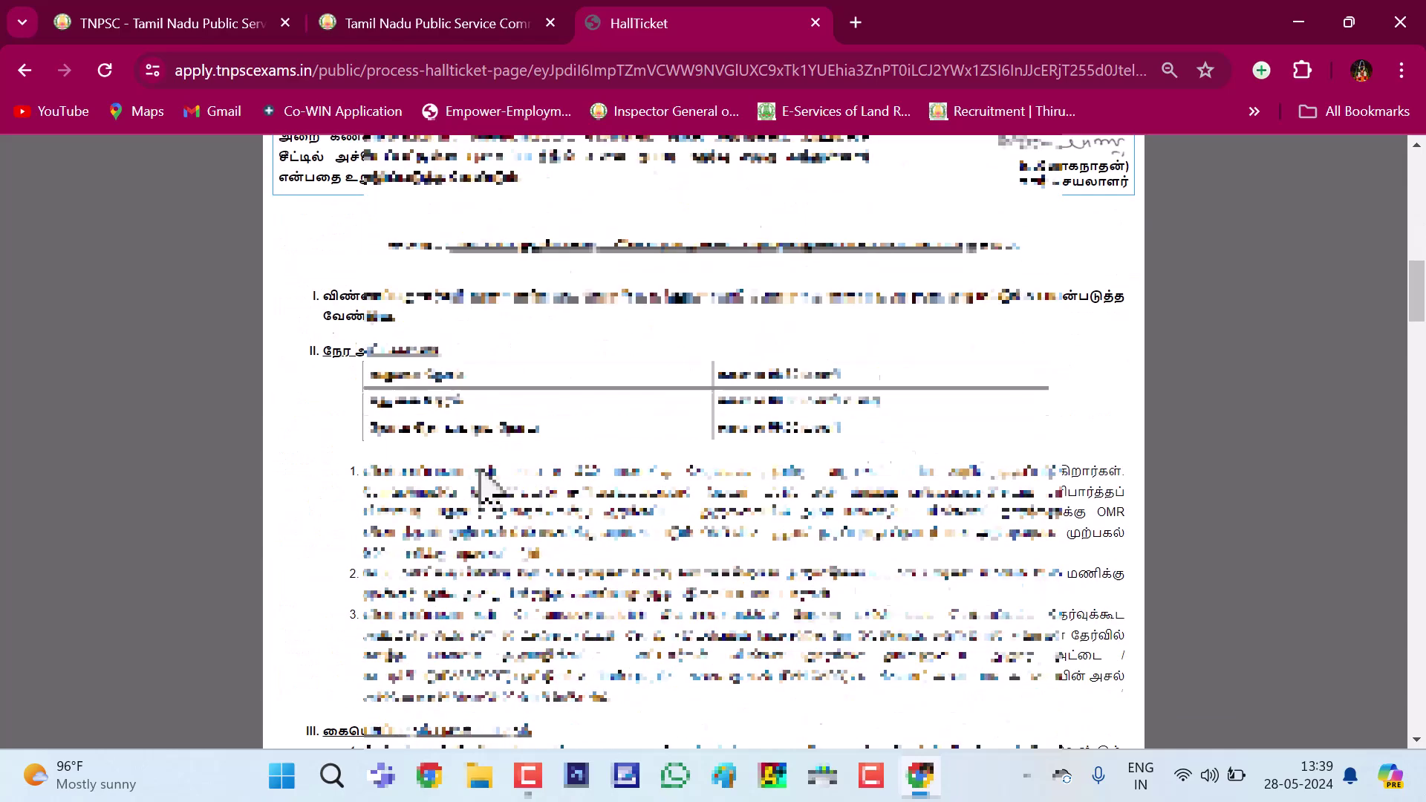
- View the hall ticket in English, and switch it back to the Tamil version
scroll(669, 535, "up", 10)
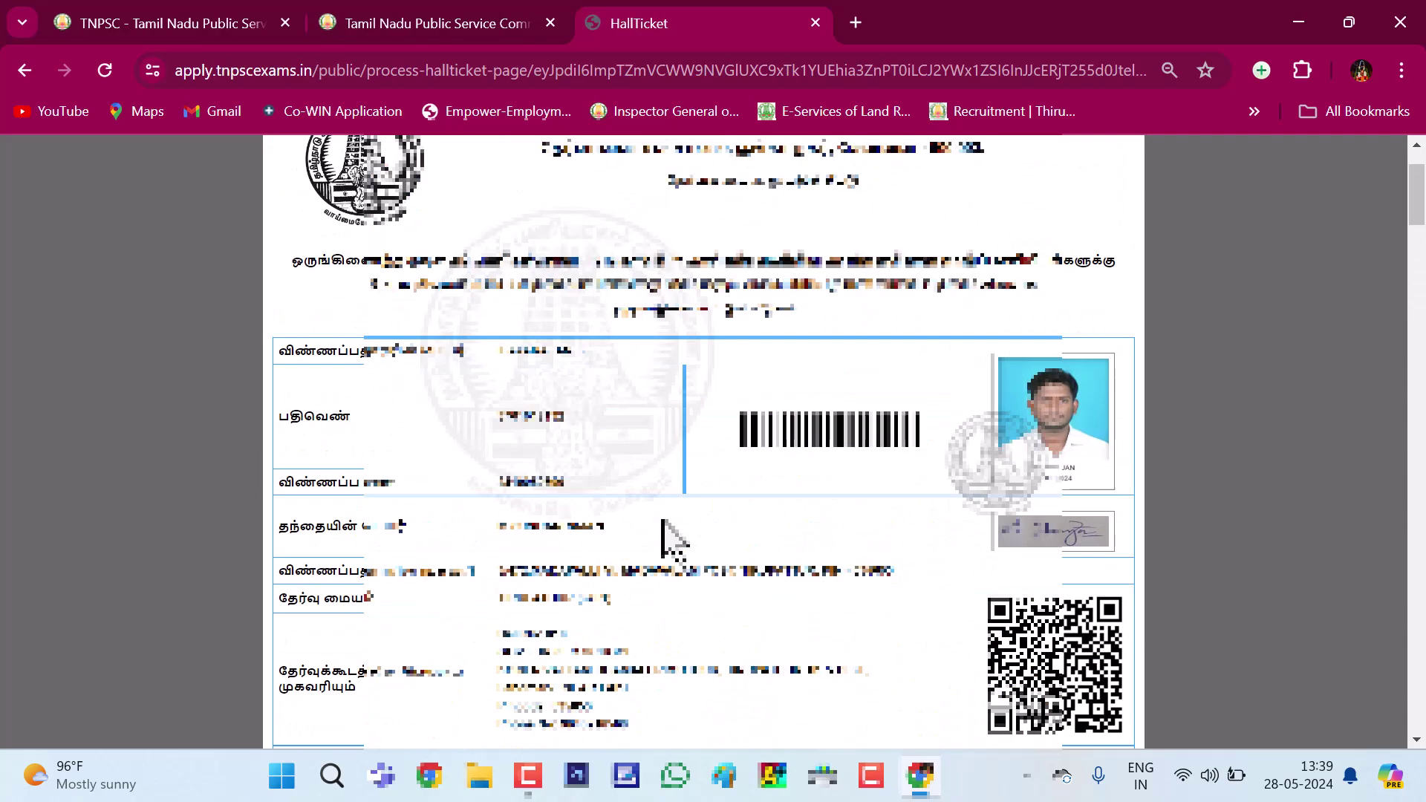
scroll(672, 535, "up", 2)
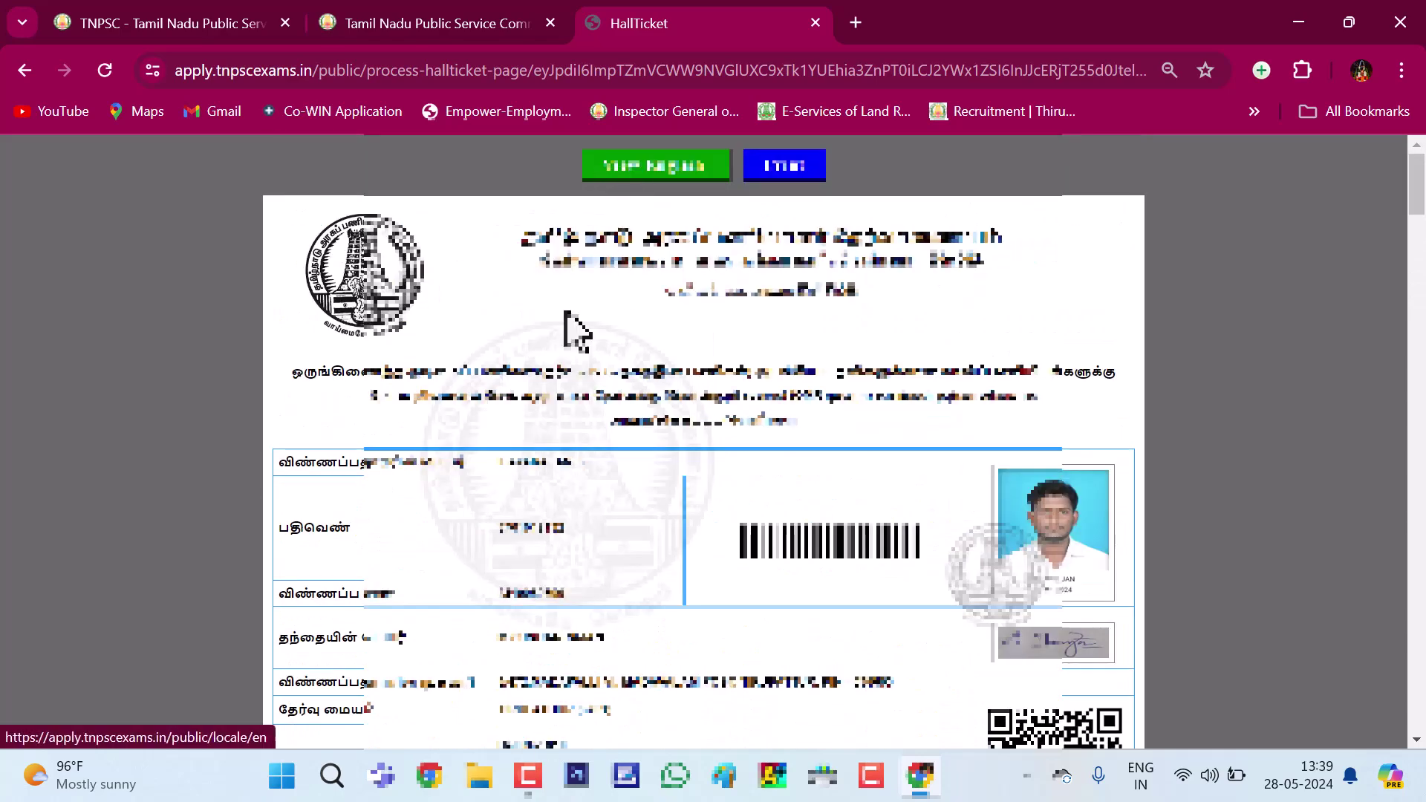
left_click(647, 177)
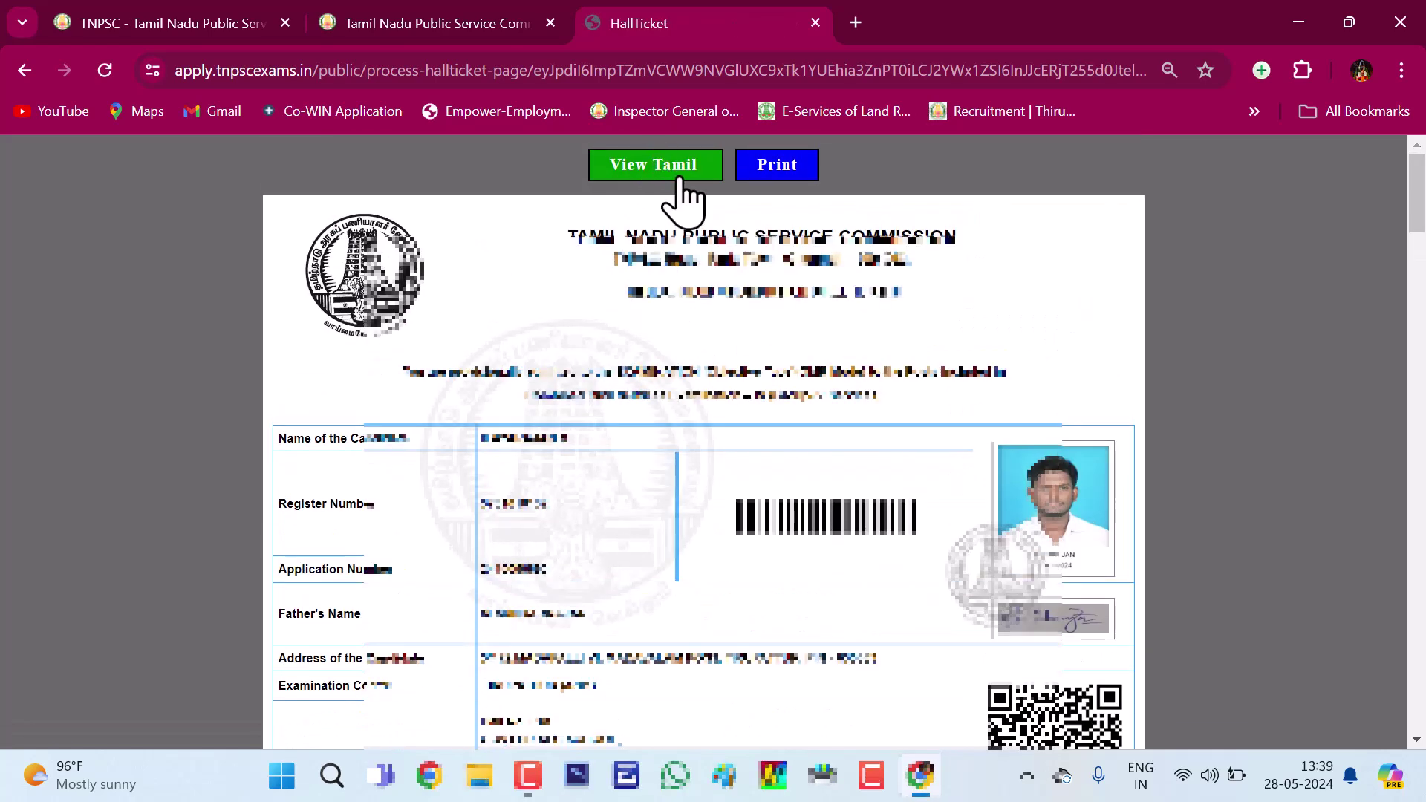
left_click(603, 170)
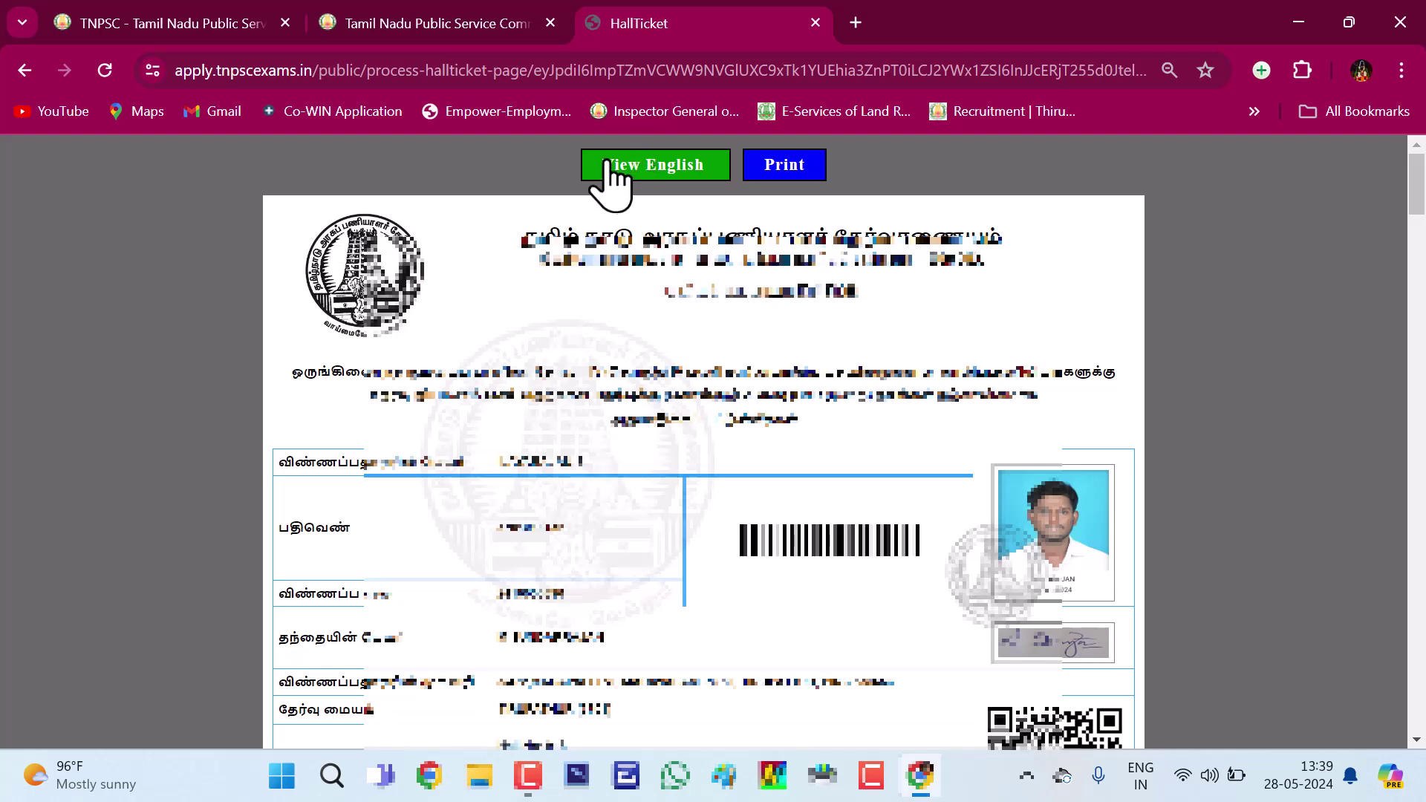